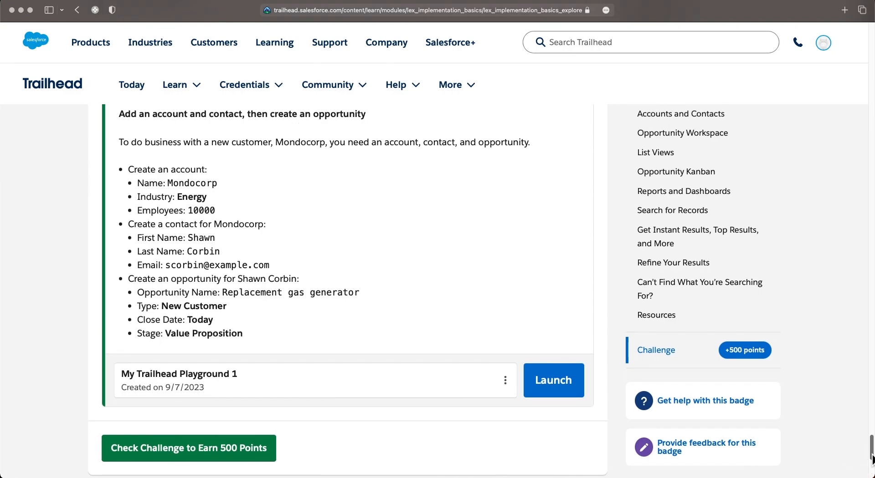
# Step: Launch My Trailhead Playground 1, decline its notification request, and tile its window side by side with the Trailhead page
pyautogui.click(553, 382)
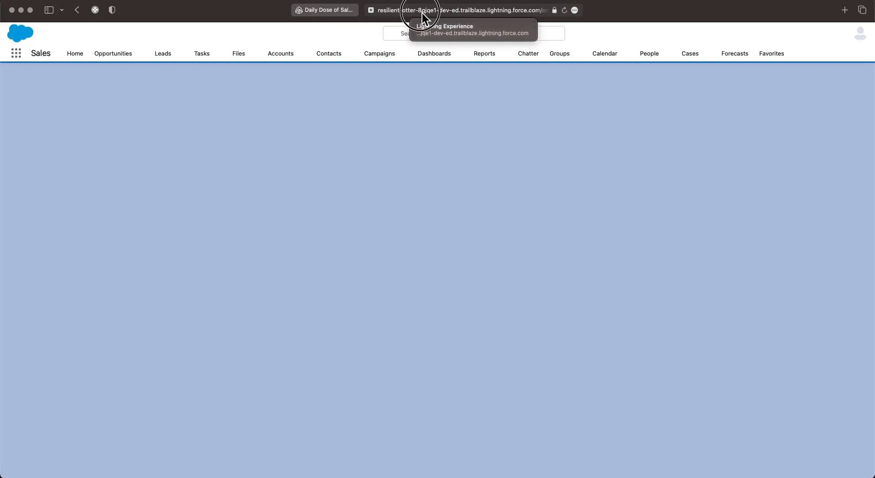
pyautogui.moveTo(422, 13); pyautogui.dragTo(581, 139)
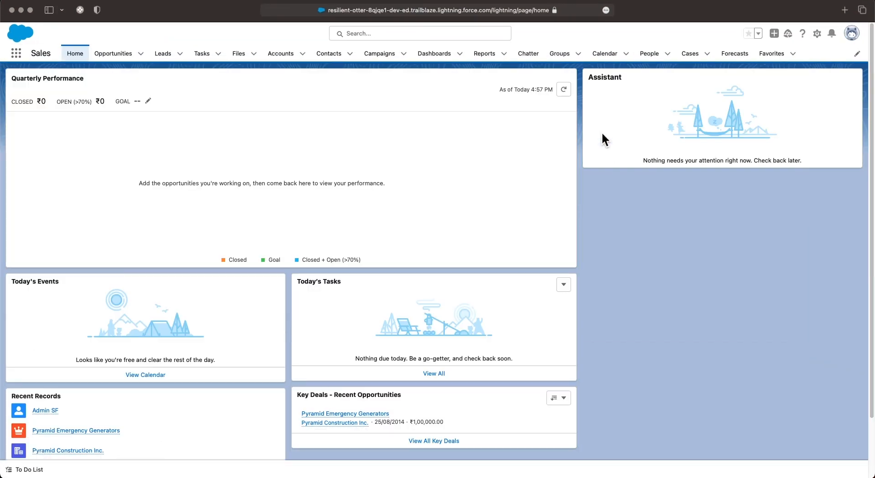
pyautogui.hotkey('ctrl', 'alt', 'Right')
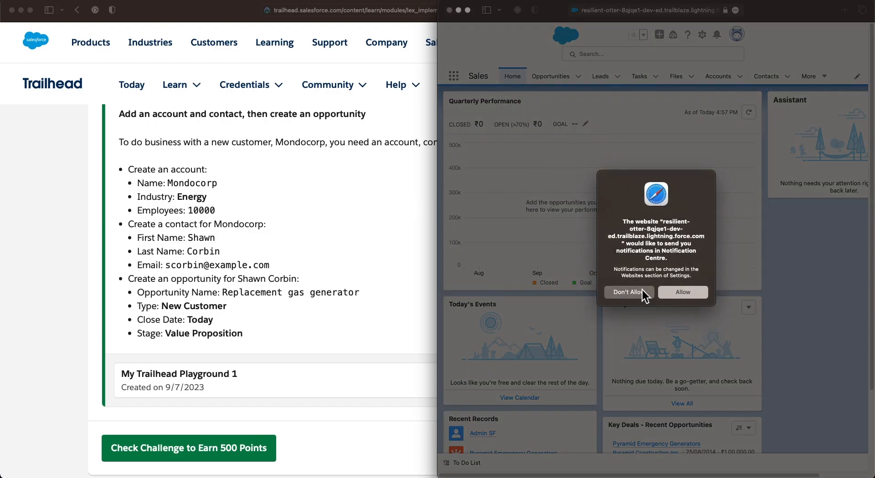
pyautogui.click(645, 292)
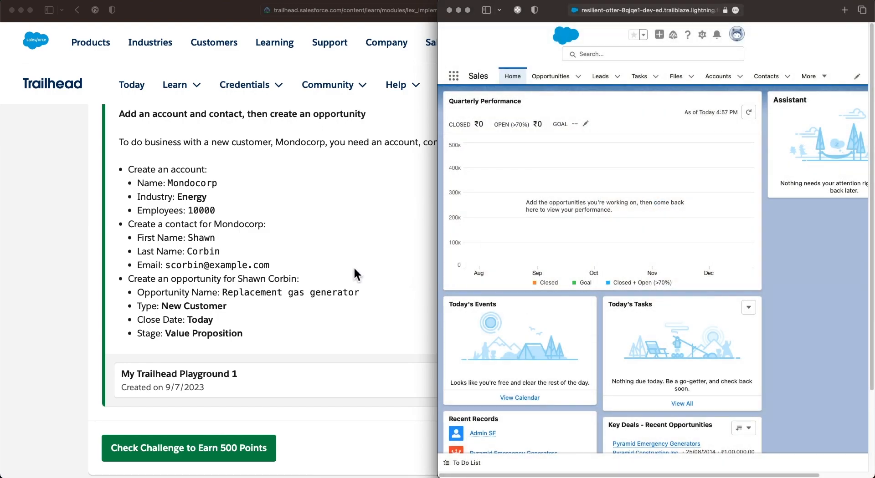
pyautogui.click(348, 253)
pyautogui.hotkey('ctrl', 'alt', 'Left')
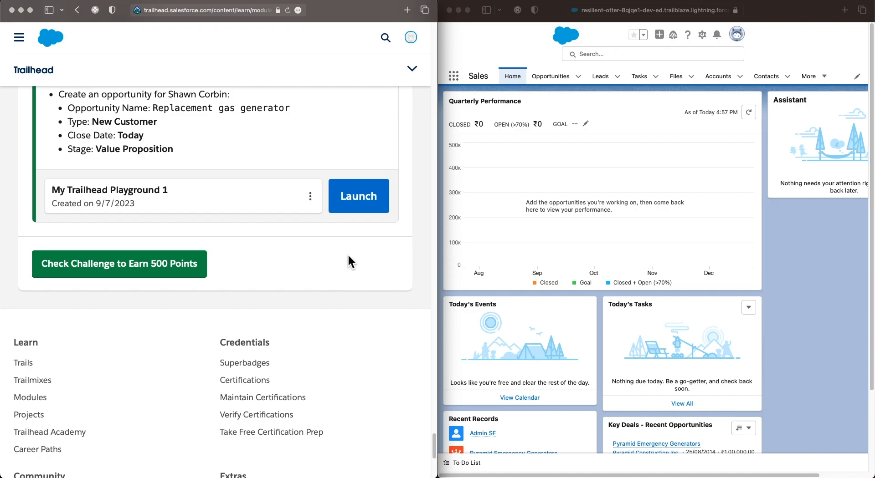
# Step: Start a new account in the Sales app and name it Maria's Machining, as given in the unit's practice instructions
pyautogui.scroll(10, 368, 338)
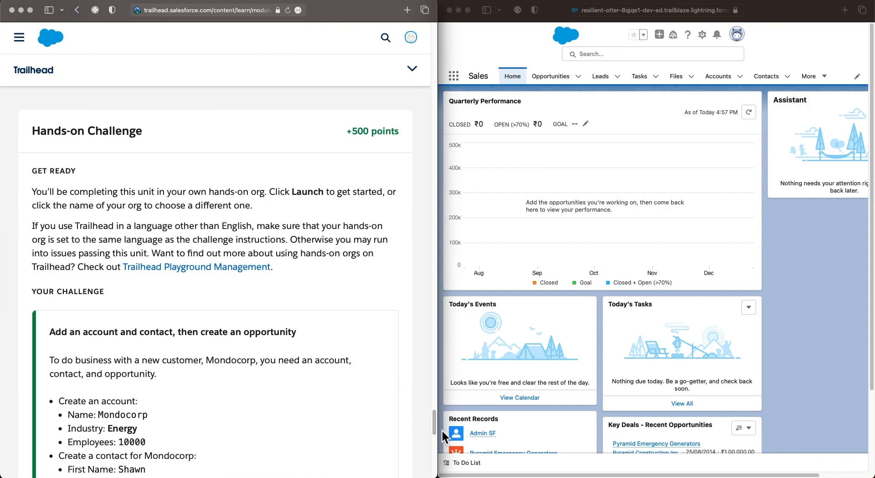
pyautogui.moveTo(436, 428); pyautogui.dragTo(442, 107)
pyautogui.click(436, 82)
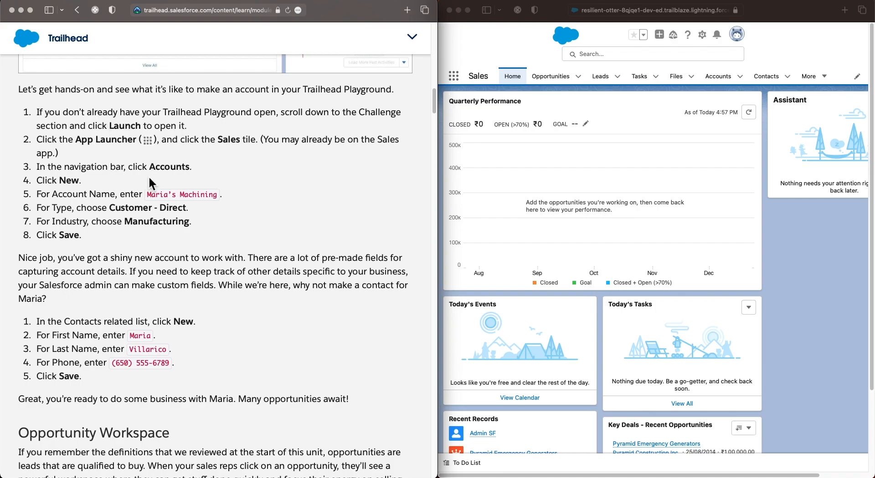
pyautogui.click(724, 78)
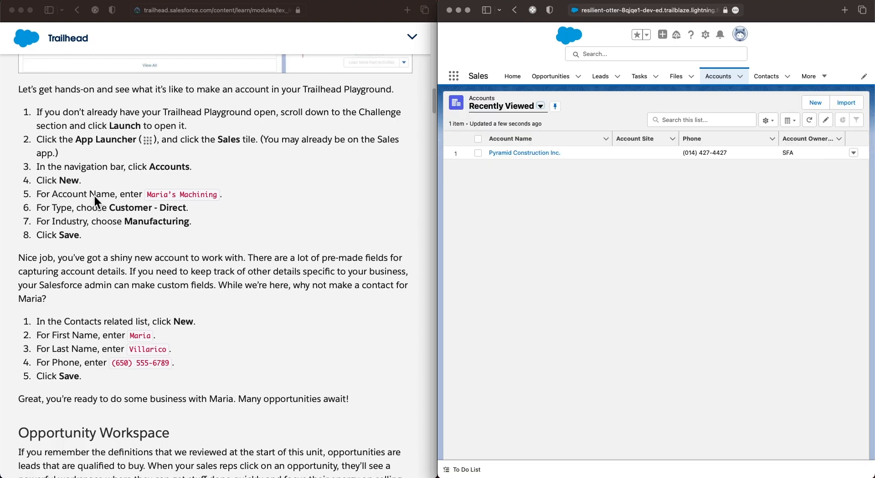
pyautogui.click(816, 103)
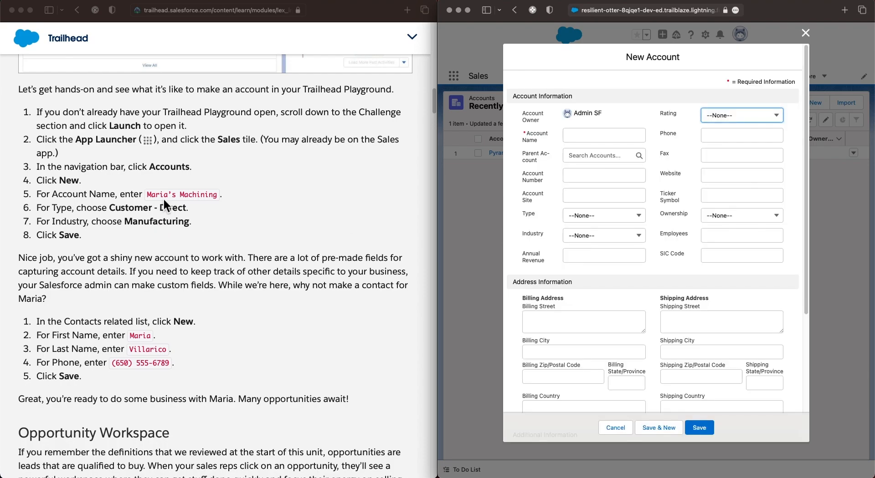
pyautogui.click(146, 194)
pyautogui.moveTo(146, 195); pyautogui.dragTo(218, 196)
pyautogui.rightClick(219, 197)
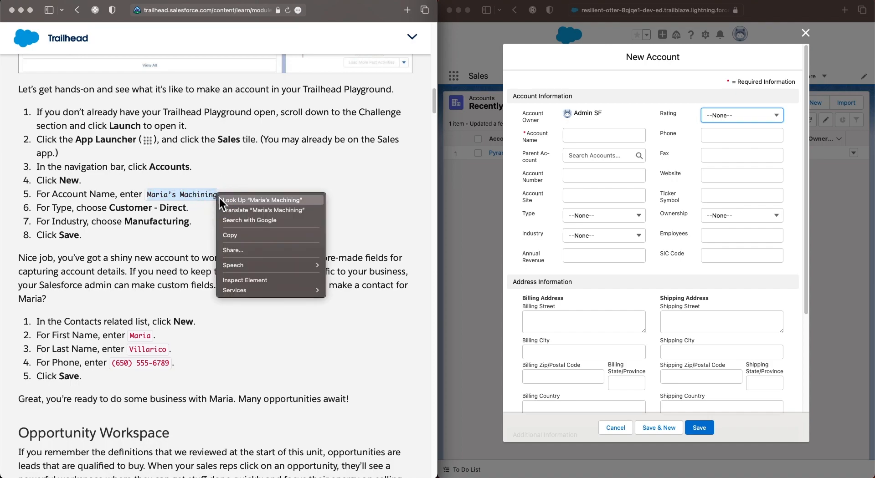
pyautogui.click(240, 235)
pyautogui.click(596, 136)
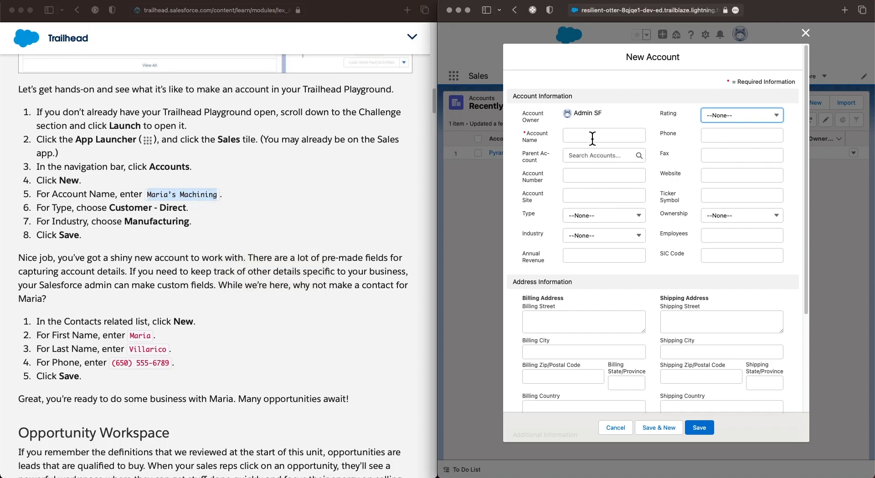
pyautogui.rightClick(592, 137)
pyautogui.click(612, 162)
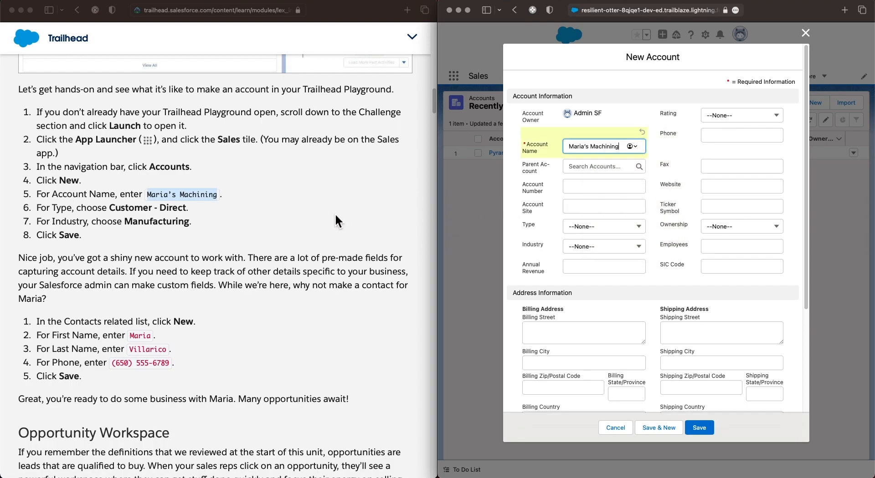
# Step: Set the new account's type to Customer - Direct
pyautogui.click(282, 238)
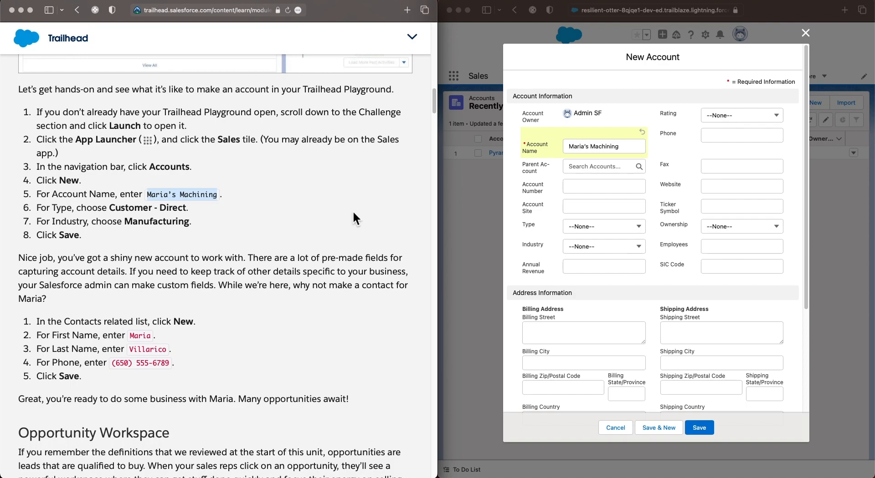
pyautogui.click(594, 229)
pyautogui.click(593, 228)
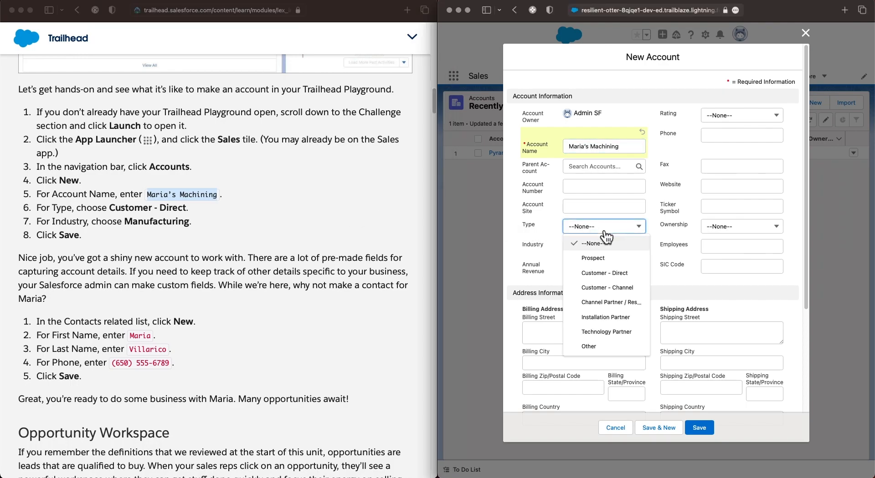
pyautogui.click(606, 274)
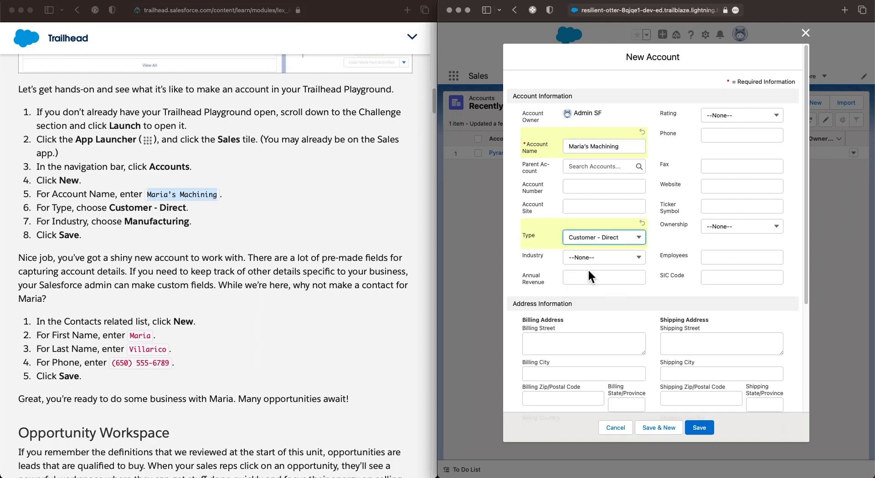
# Step: Set the new account's industry to Manufacturing and save the account
pyautogui.click(323, 256)
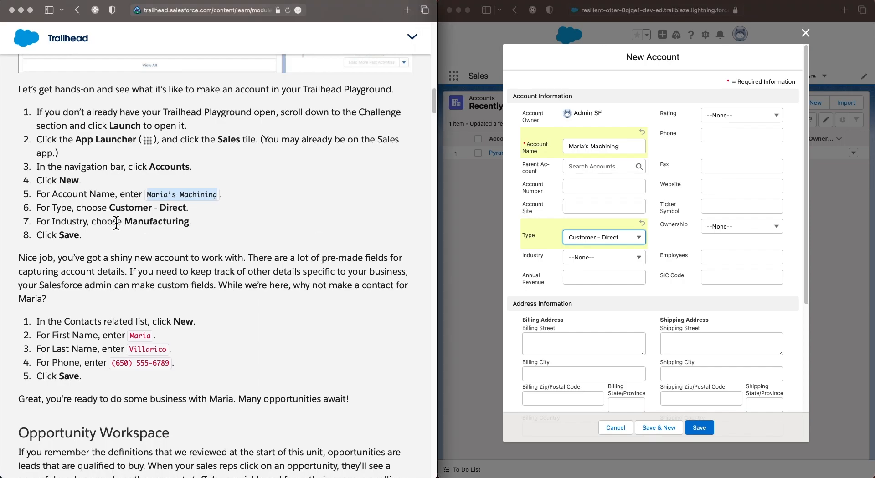
pyautogui.moveTo(126, 222); pyautogui.dragTo(189, 223)
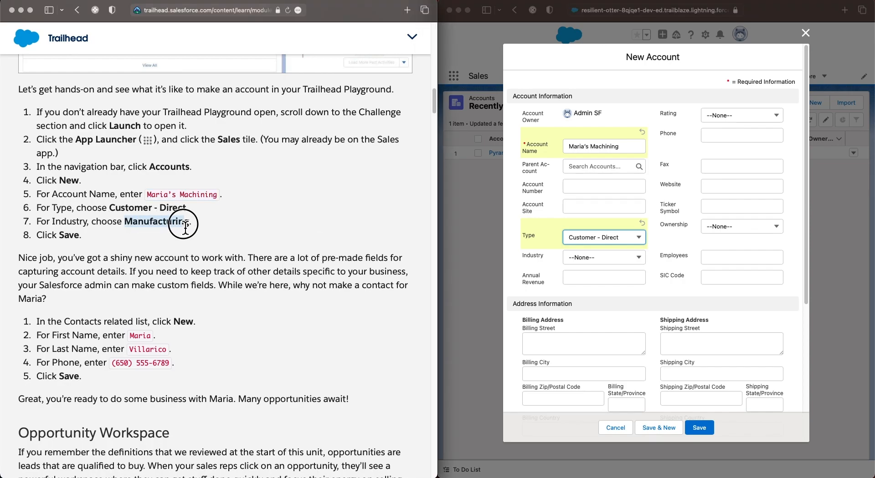
pyautogui.click(589, 251)
pyautogui.click(643, 260)
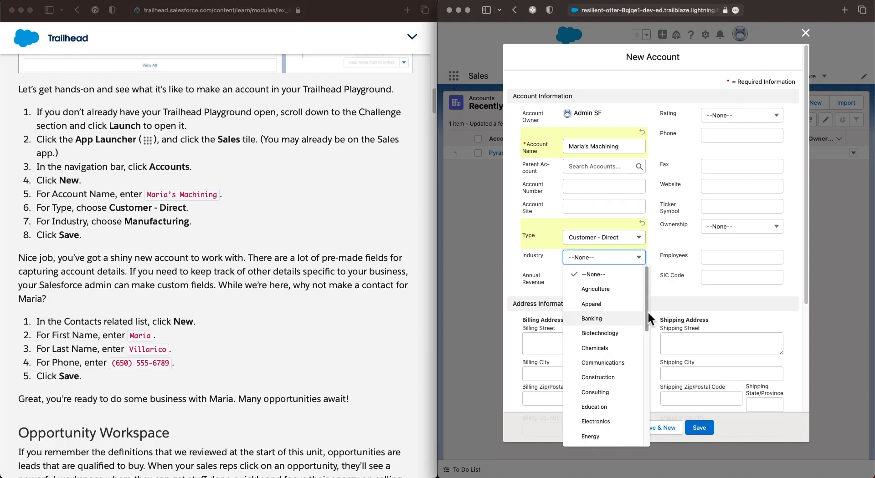
pyautogui.scroll(-5, 632, 326)
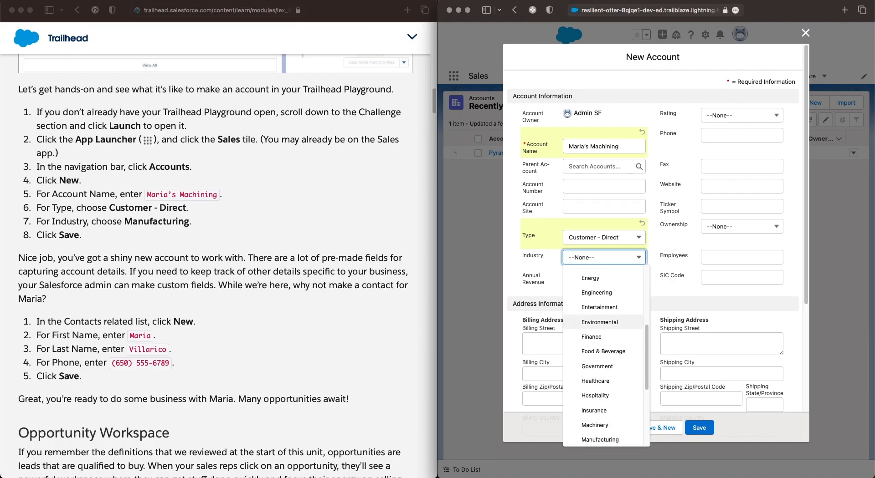
pyautogui.click(615, 440)
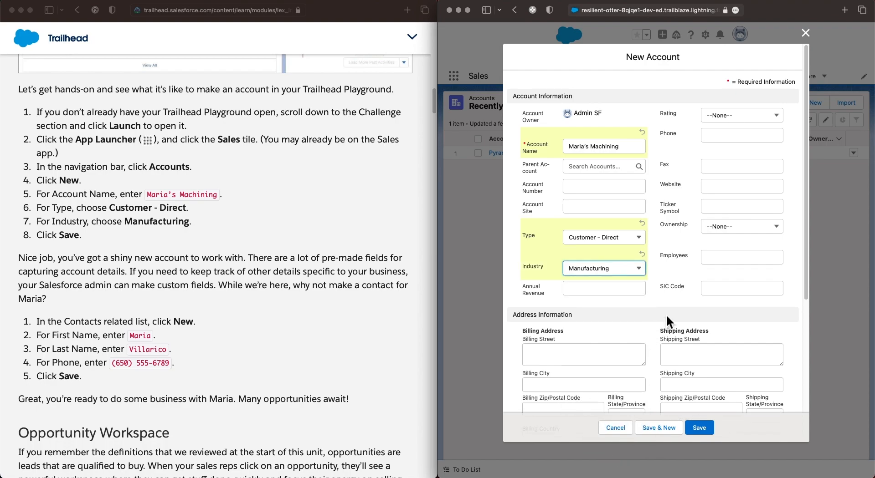
pyautogui.click(702, 430)
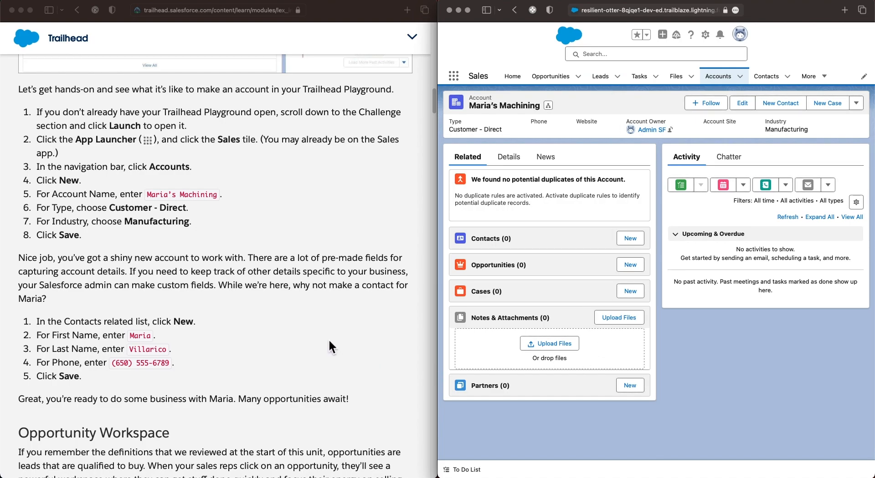
pyautogui.click(45, 323)
pyautogui.moveTo(37, 322); pyautogui.dragTo(217, 327)
pyautogui.click(216, 325)
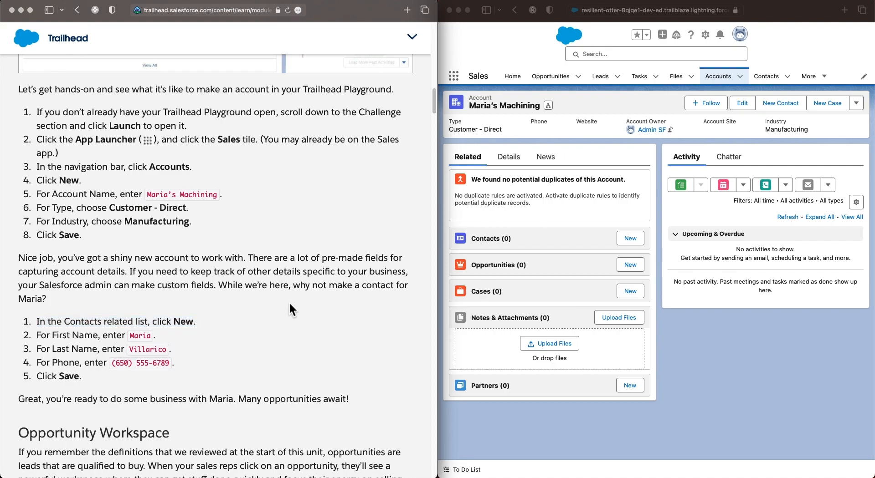
pyautogui.click(487, 107)
pyautogui.moveTo(469, 105); pyautogui.dragTo(542, 105)
pyautogui.click(541, 108)
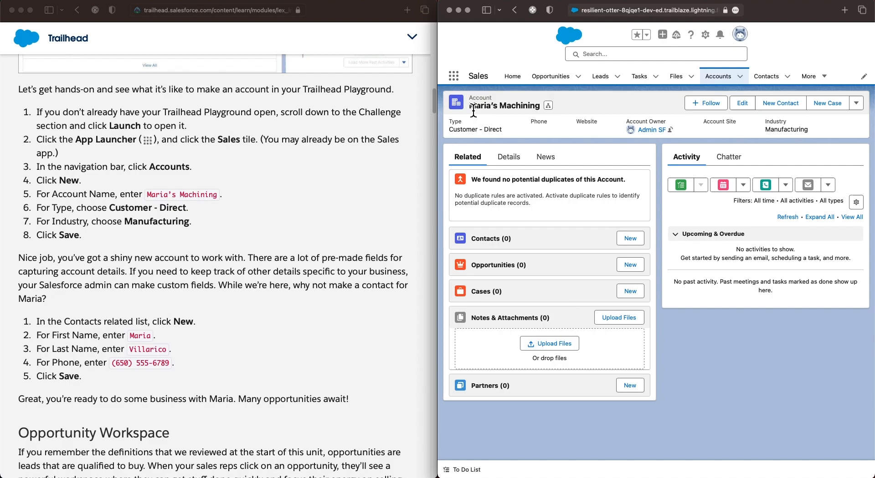
# Step: Start a new contact related to the Maria's Machining account and enter the contact's first and last name from the instructions
pyautogui.click(637, 244)
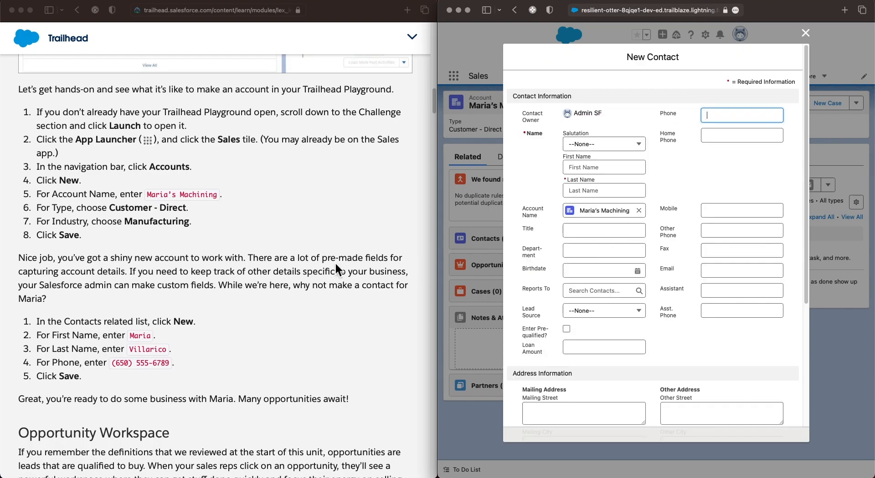
pyautogui.click(132, 339)
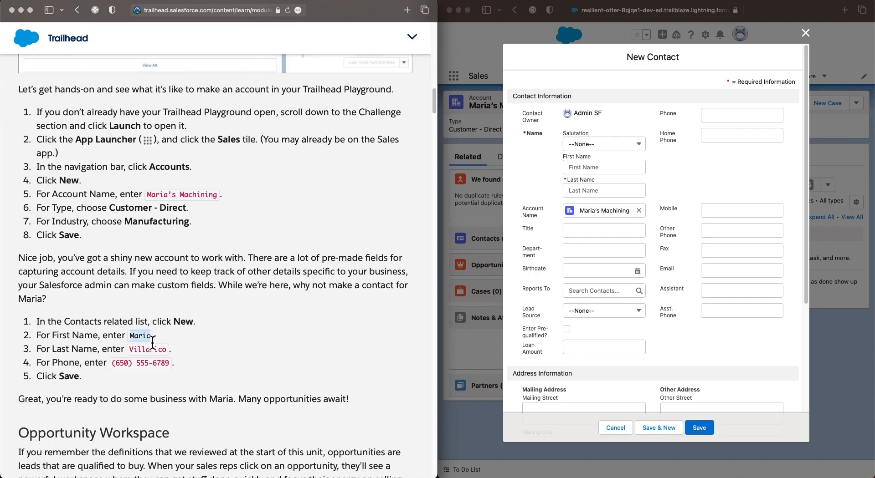
pyautogui.rightClick(150, 338)
pyautogui.click(164, 379)
pyautogui.click(601, 167)
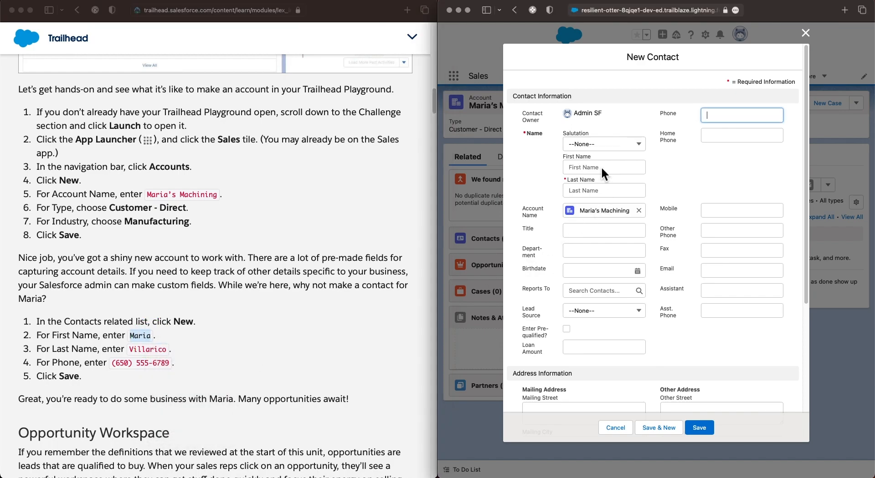
pyautogui.rightClick(602, 168)
pyautogui.click(627, 191)
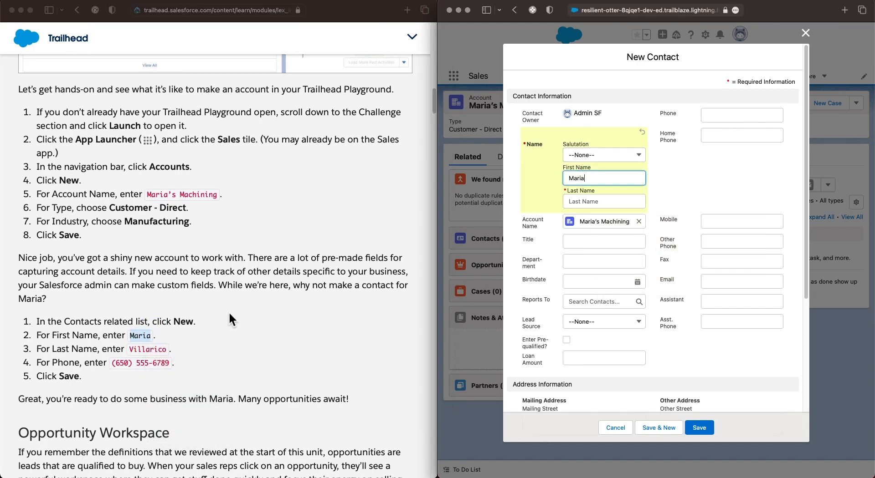
pyautogui.click(230, 340)
pyautogui.moveTo(129, 349); pyautogui.dragTo(168, 355)
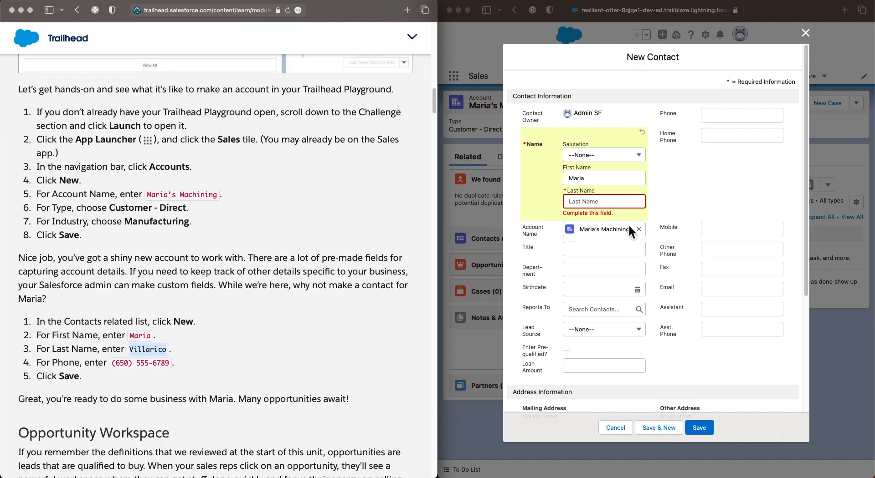
pyautogui.click(590, 206)
pyautogui.press('super+v')
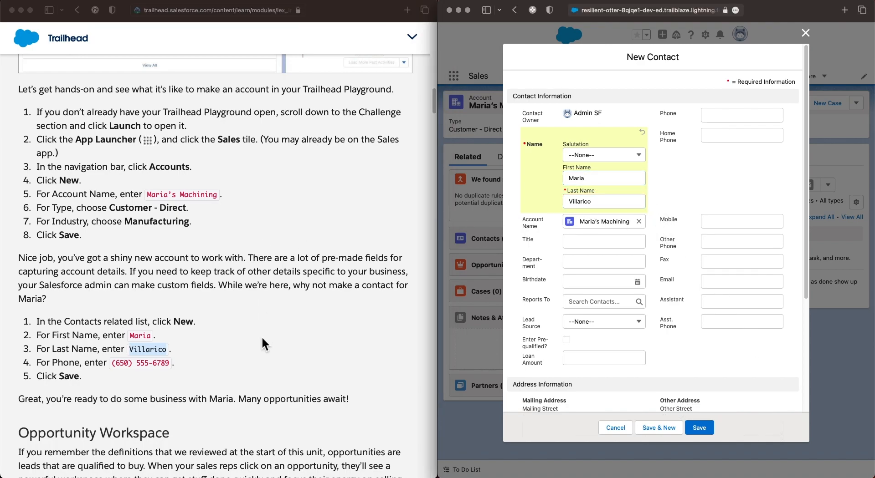
# Step: Copy the contact's phone number from the instructions into the new contact's Phone field and save the contact
pyautogui.click(262, 342)
pyautogui.moveTo(113, 363); pyautogui.dragTo(176, 367)
pyautogui.press('super+c')
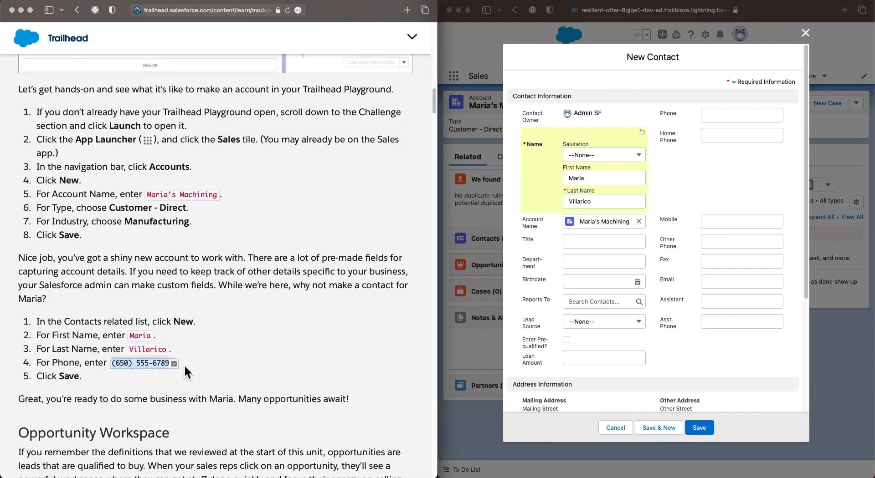
pyautogui.click(724, 115)
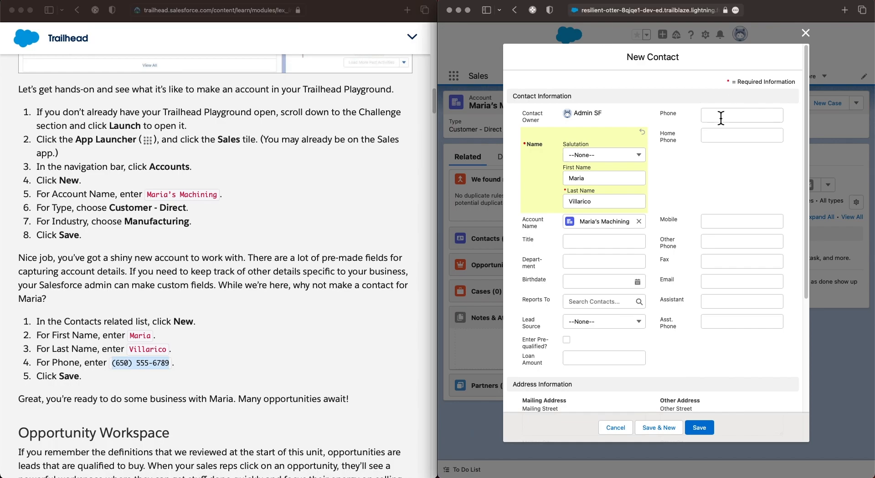
pyautogui.press('super+v')
pyautogui.click(715, 190)
pyautogui.click(236, 338)
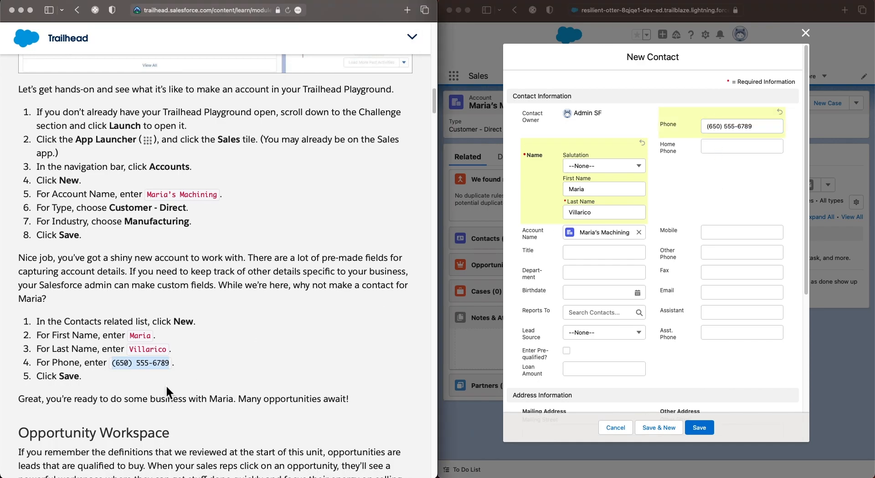
pyautogui.click(705, 427)
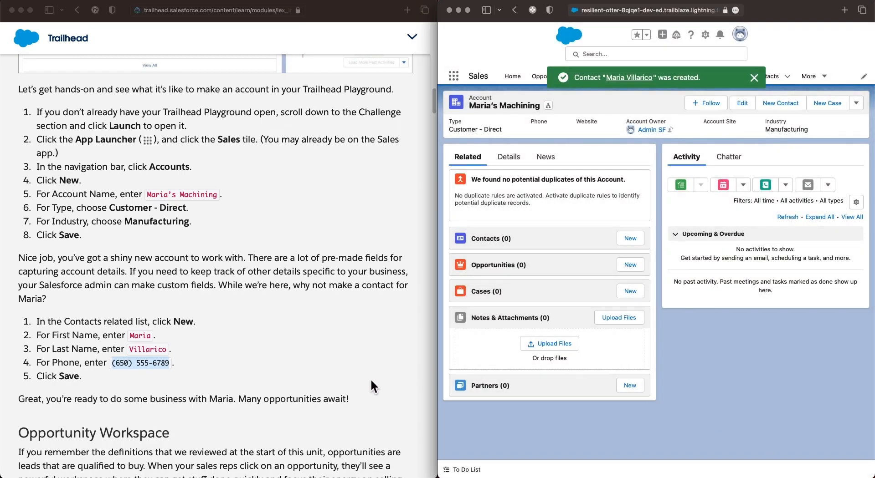
pyautogui.click(370, 382)
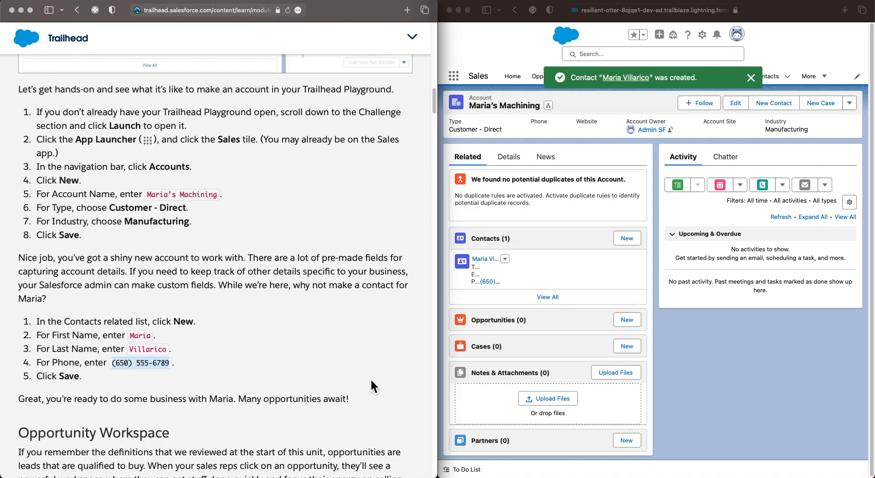
pyautogui.scroll(-1, 370, 378)
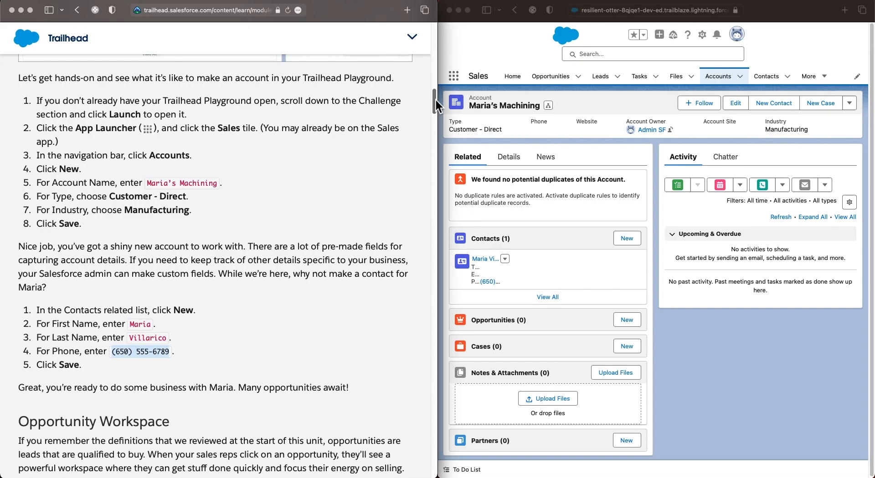
# Step: Find the opportunity instructions in the Trailhead unit and open the Maria's Machining account from the accounts list
pyautogui.moveTo(435, 100)
pyautogui.mouseDown()
pyautogui.moveTo(439, 139)
pyautogui.moveTo(439, 112)
pyautogui.mouseUp()
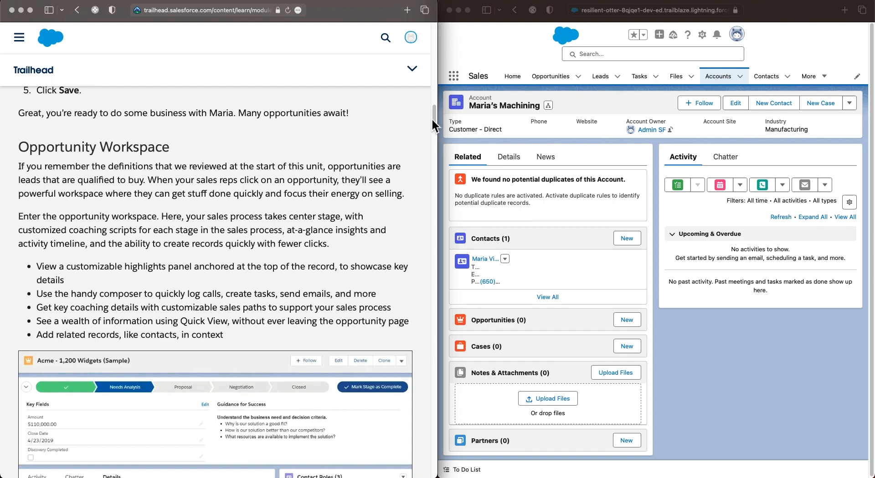
pyautogui.moveTo(436, 125); pyautogui.dragTo(444, 144)
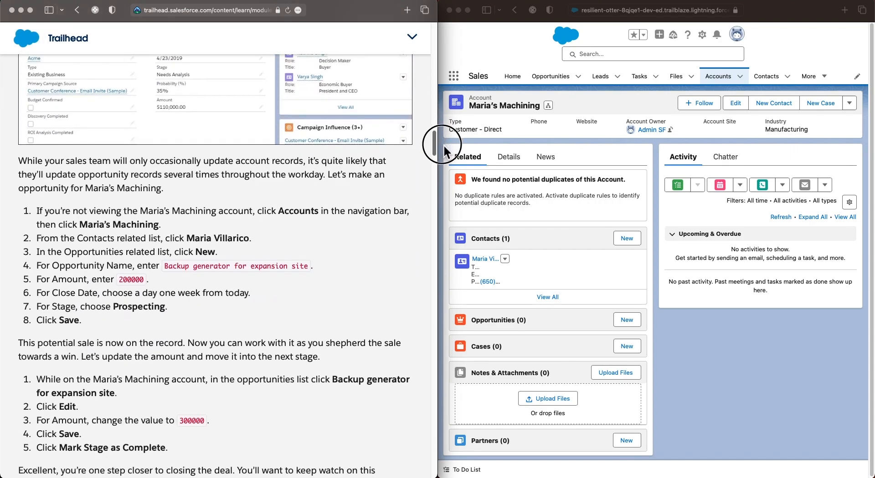
pyautogui.moveTo(444, 144); pyautogui.dragTo(443, 147)
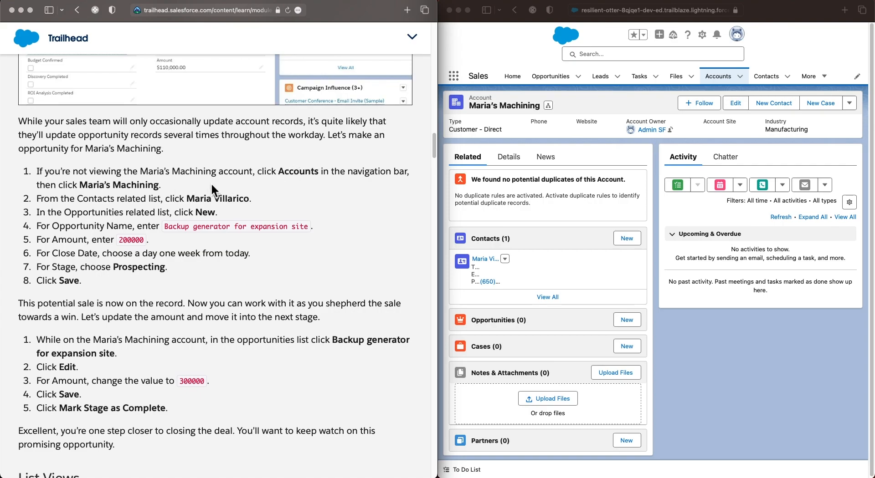
pyautogui.click(719, 76)
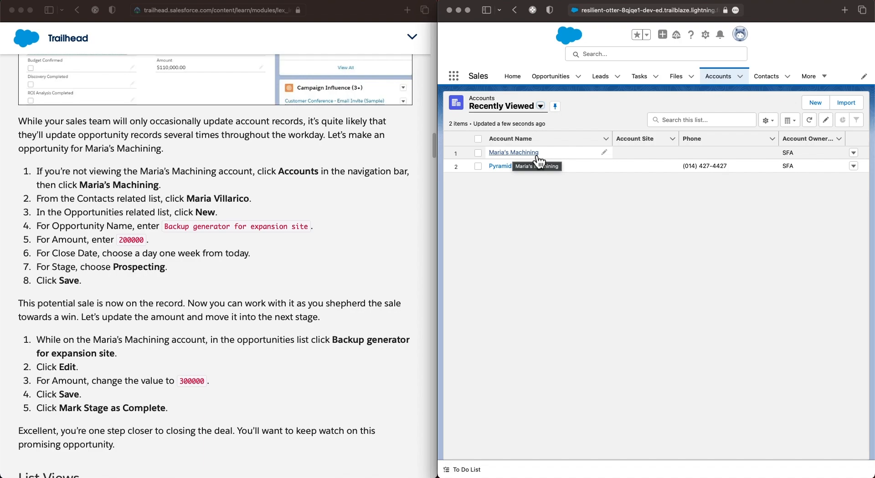
pyautogui.click(537, 155)
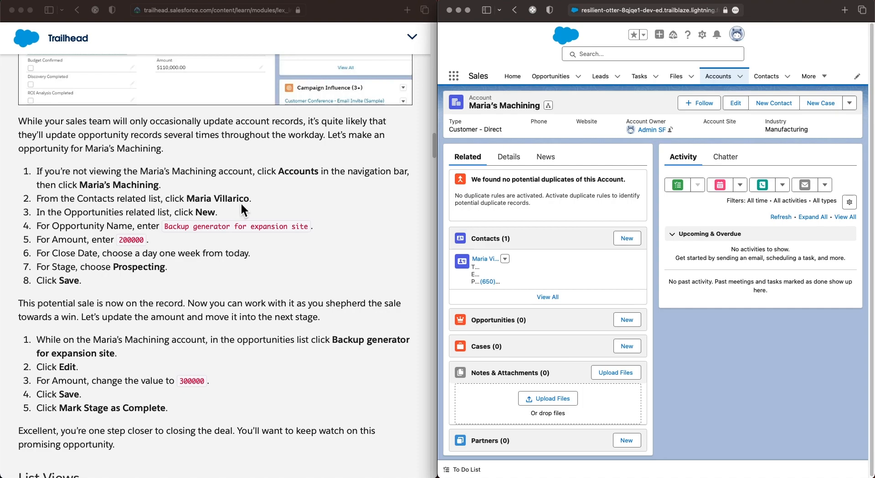
# Step: Widen the playground side of the split screen by narrowing the Trailhead window
pyautogui.click(440, 270)
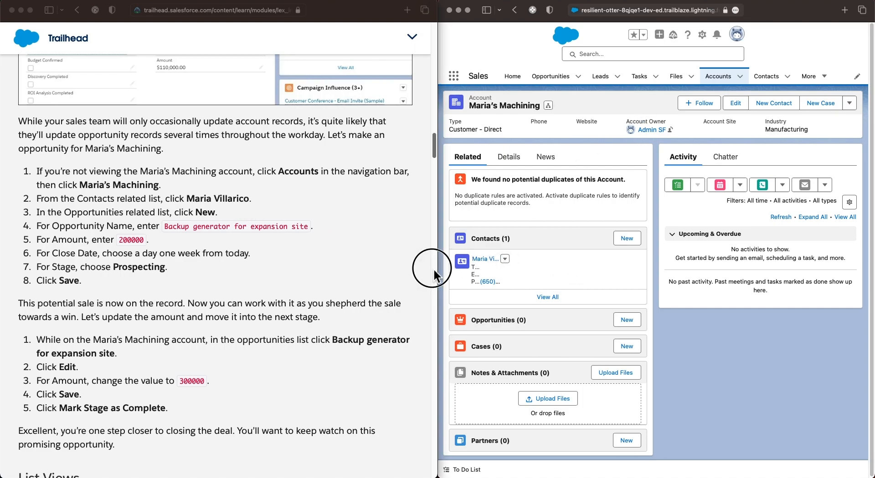
pyautogui.moveTo(440, 273); pyautogui.dragTo(355, 269)
pyautogui.click(442, 278)
pyautogui.moveTo(441, 276); pyautogui.dragTo(357, 274)
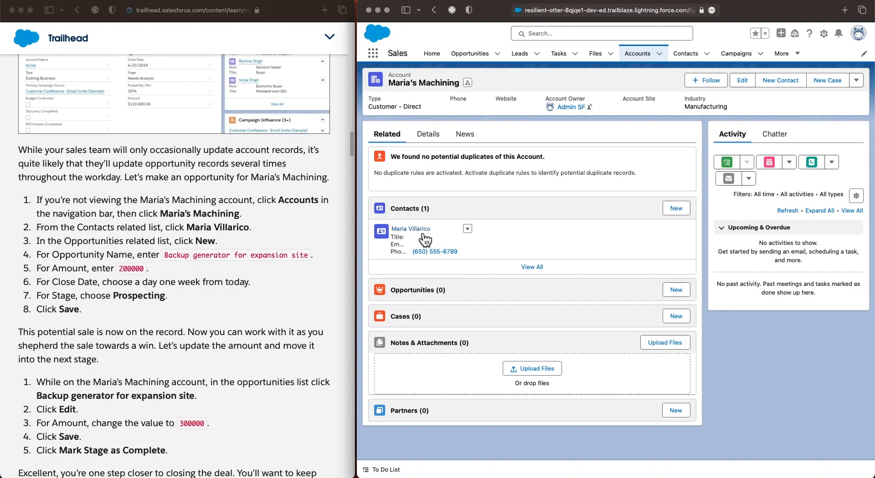
# Step: Open the contact related to the Maria's Machining account and start a new opportunity from it
pyautogui.moveTo(425, 239)
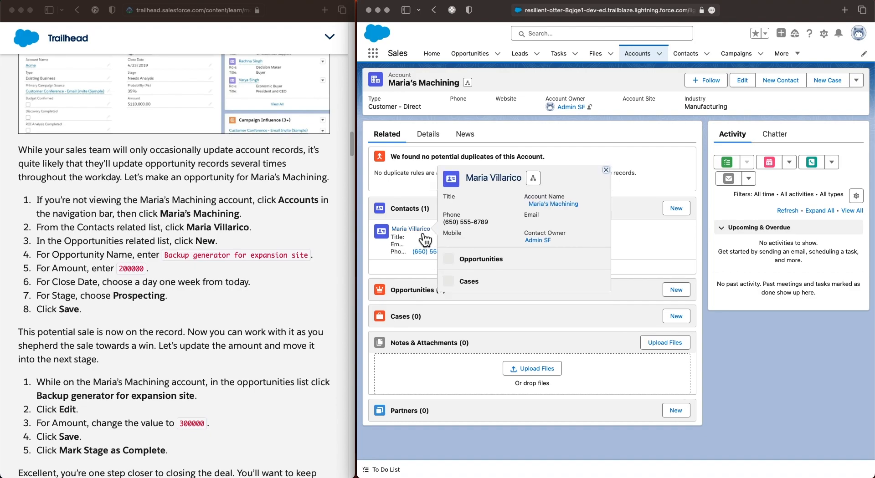
pyautogui.click(421, 231)
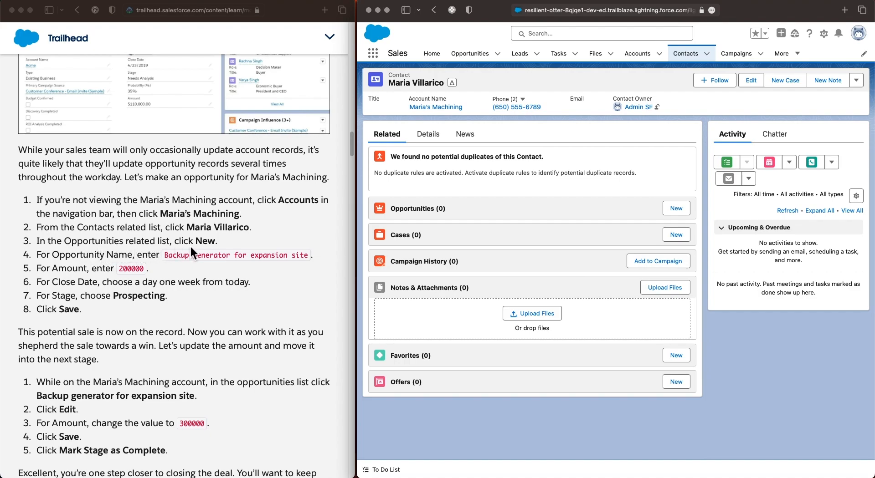
pyautogui.click(682, 216)
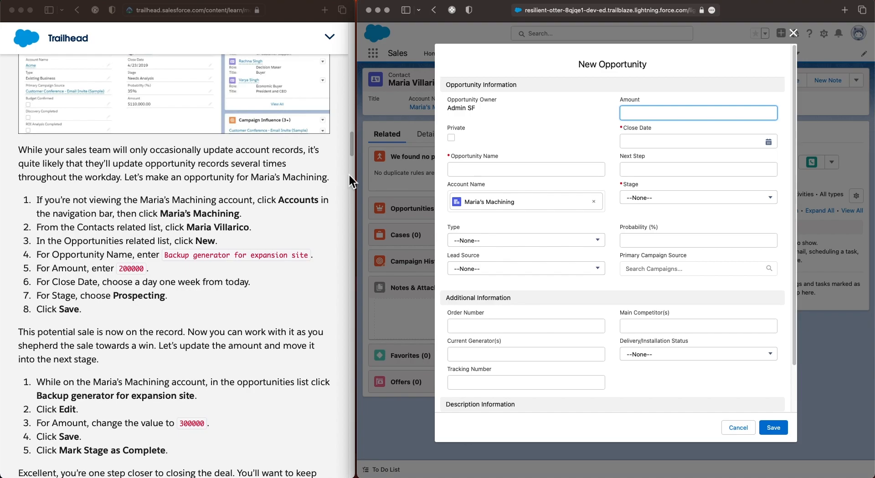
# Step: Copy the opportunity name "Backup generator for expansion site" from the instructions into the new opportunity's Opportunity Name
pyautogui.click(201, 259)
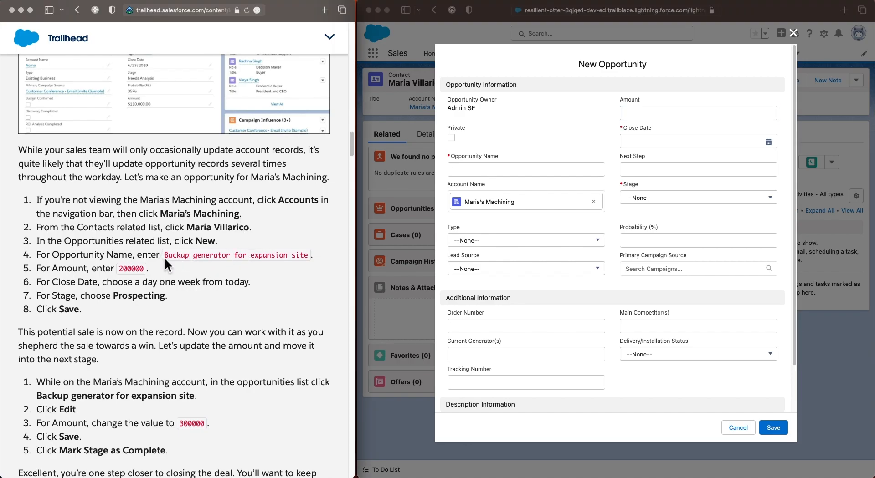
pyautogui.moveTo(166, 262); pyautogui.dragTo(312, 258)
pyautogui.press('super+c')
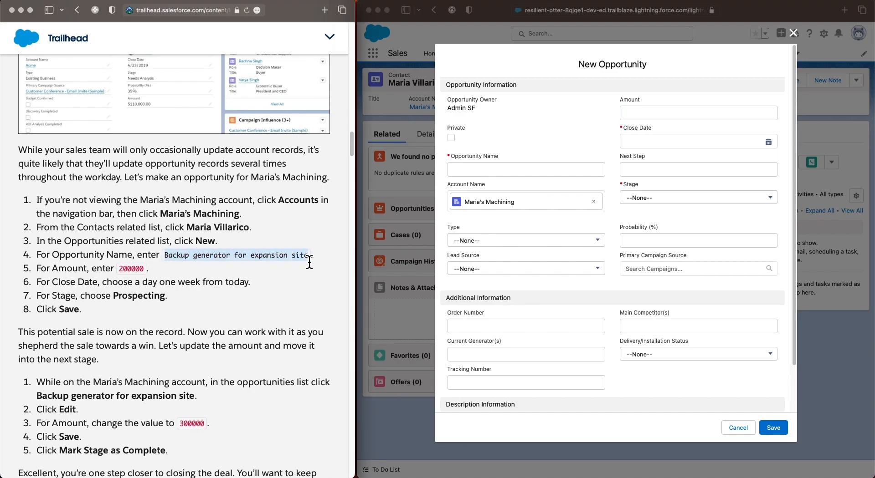
pyautogui.click(485, 171)
pyautogui.click(485, 171)
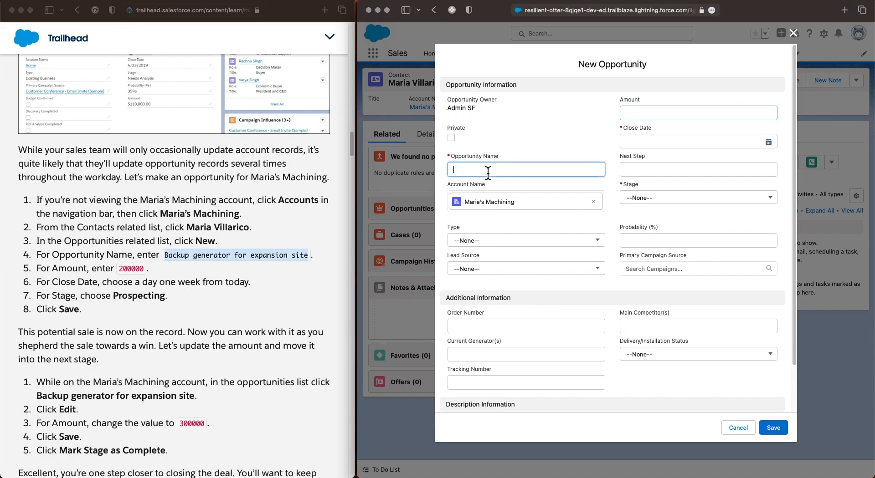
pyautogui.press('super+v')
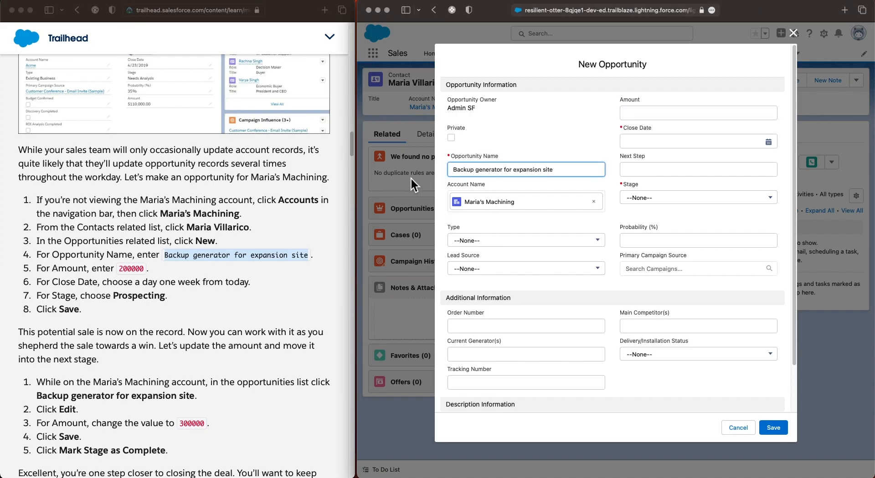
# Step: Copy the amount 200000 from the instructions into the new opportunity's Amount
pyautogui.click(124, 282)
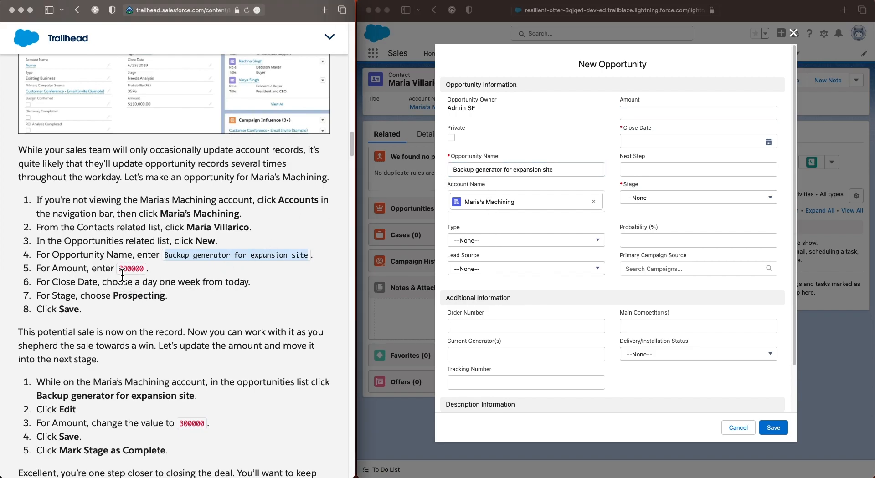
pyautogui.moveTo(122, 270); pyautogui.dragTo(146, 274)
pyautogui.press('super+c')
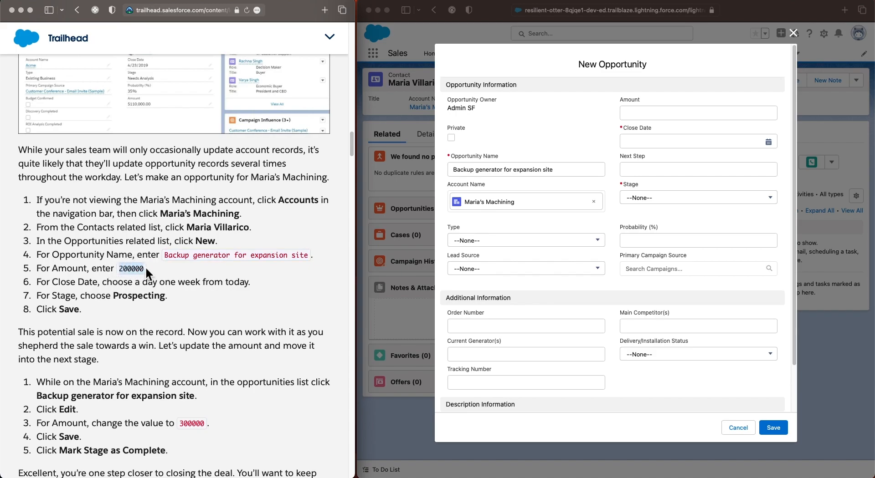
pyautogui.click(662, 120)
pyautogui.click(662, 115)
pyautogui.press('super+v')
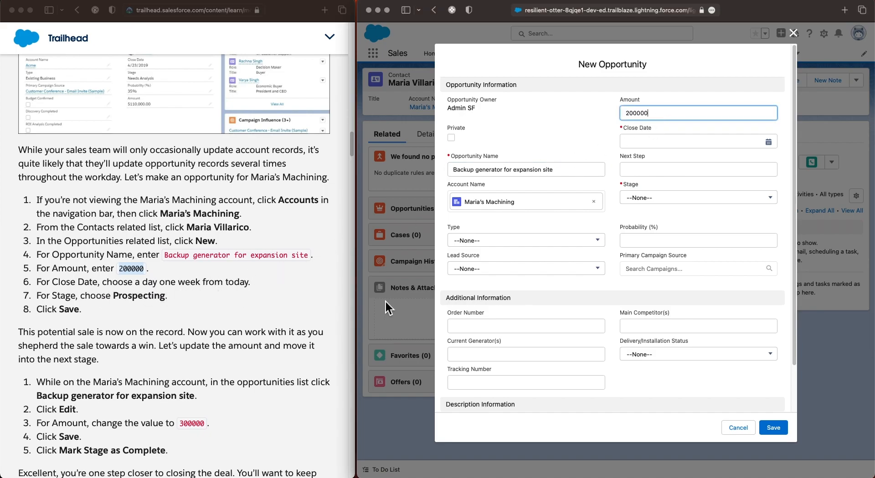
# Step: Set the new opportunity's close date to 01/10/2023
pyautogui.click(774, 145)
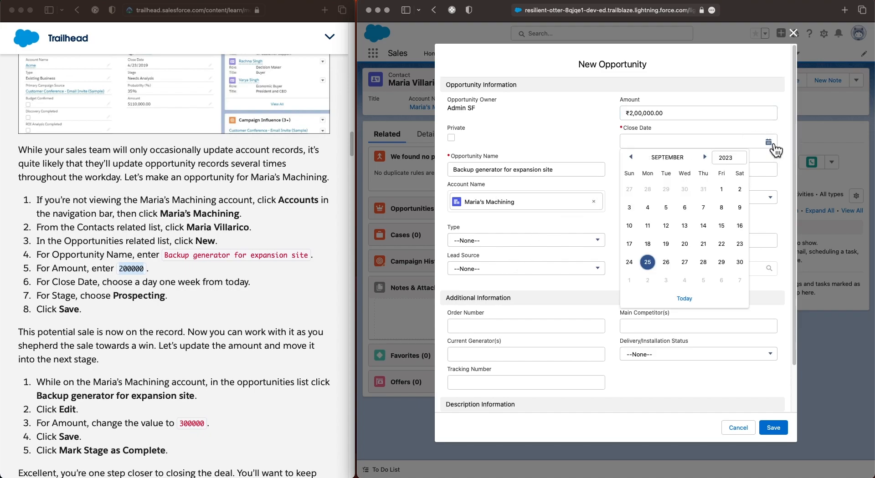
pyautogui.click(705, 157)
pyautogui.click(629, 189)
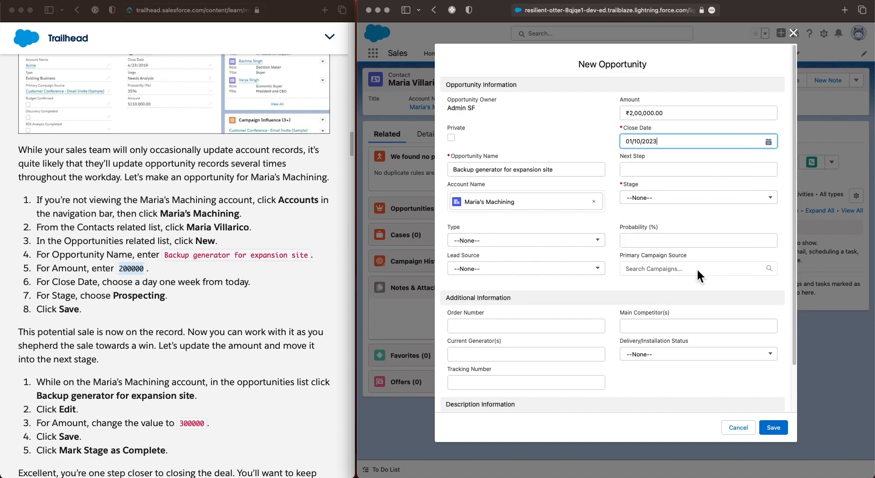
pyautogui.click(613, 295)
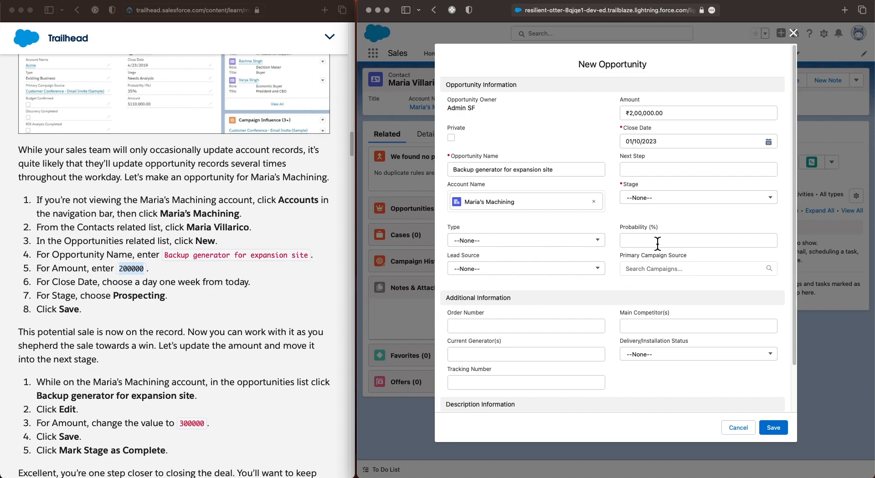
# Step: Set the new opportunity's stage to Prospecting and save the opportunity
pyautogui.click(670, 199)
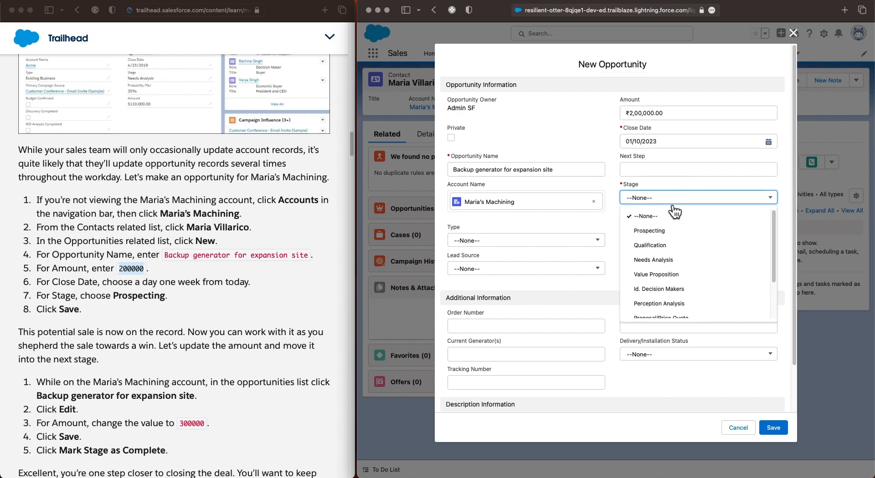
pyautogui.click(677, 237)
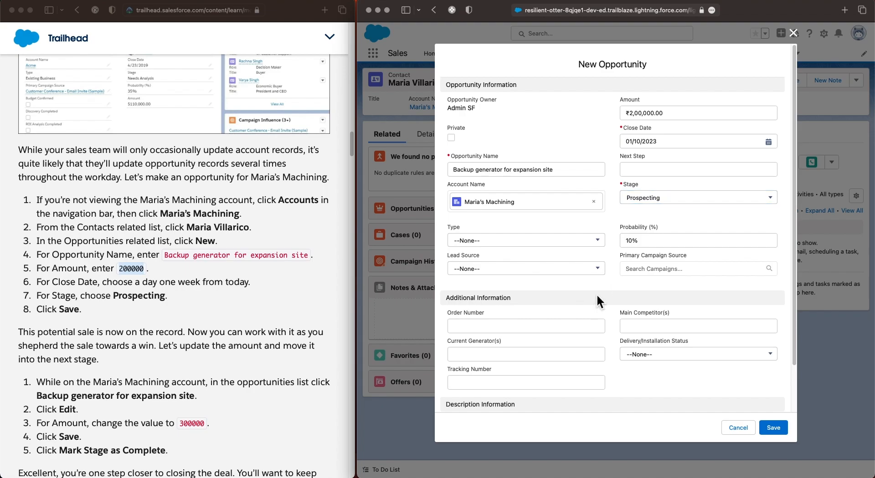
pyautogui.click(779, 432)
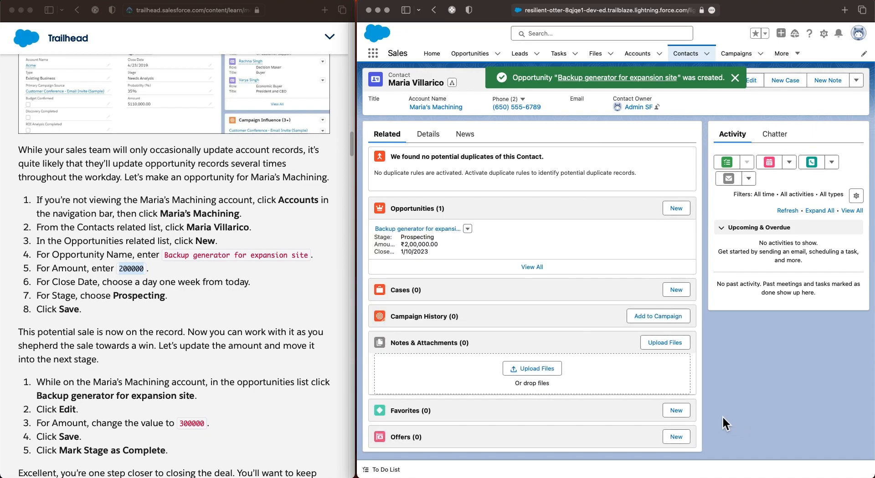
# Step: Read the instructions for updating the opportunity and open the Backup generator for expansion site record from the contact
pyautogui.click(308, 365)
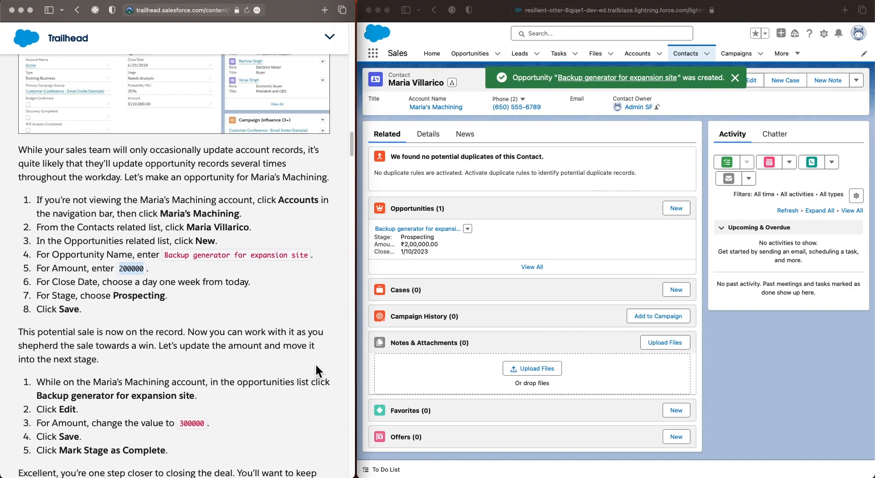
pyautogui.scroll(-3, 316, 367)
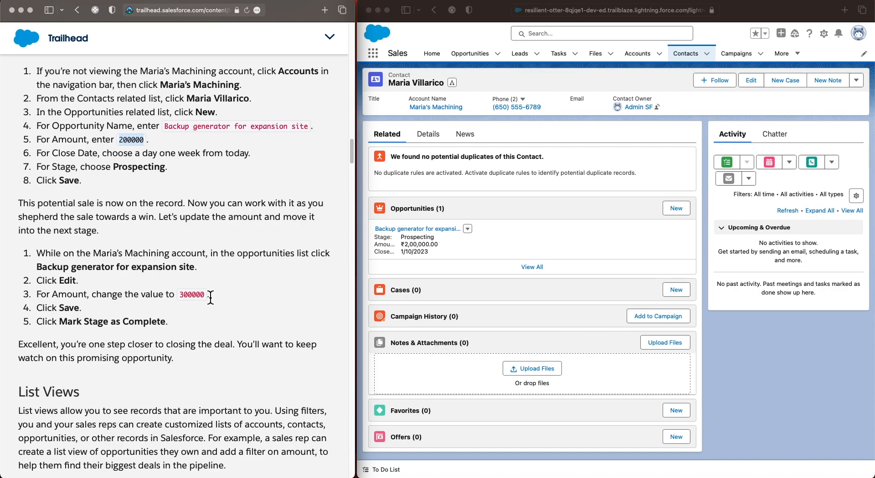
pyautogui.click(428, 230)
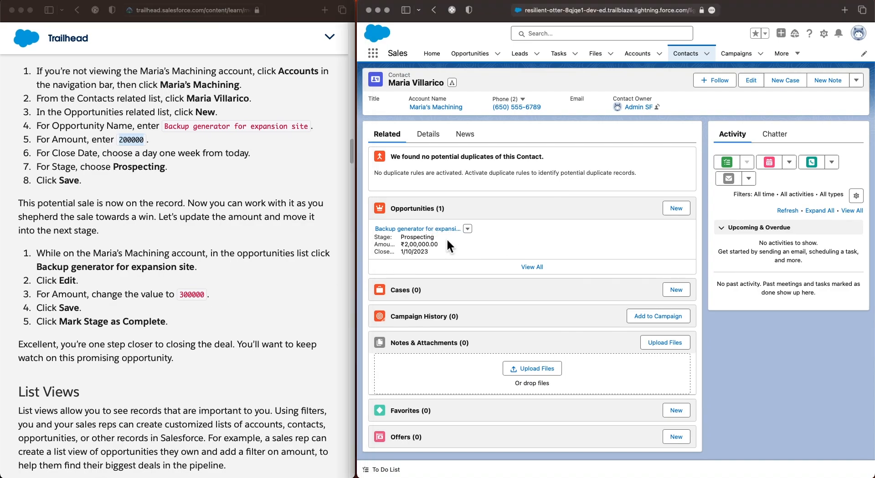
pyautogui.moveTo(447, 233)
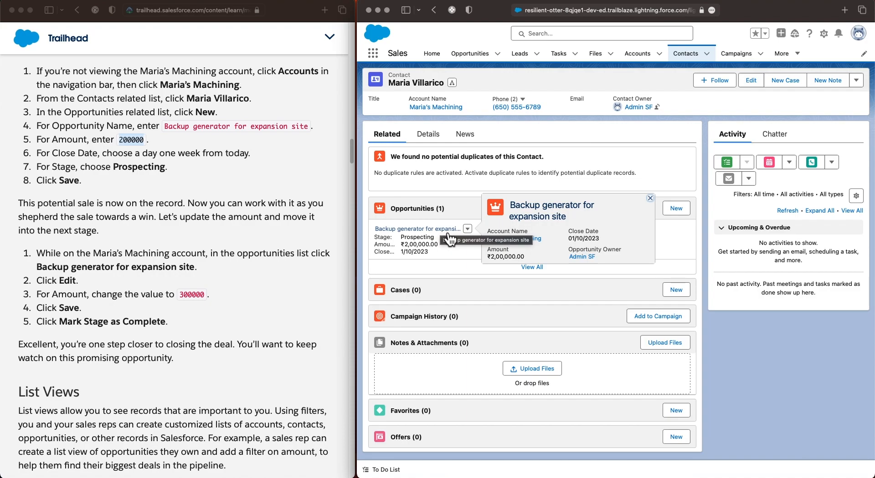
pyautogui.click(449, 238)
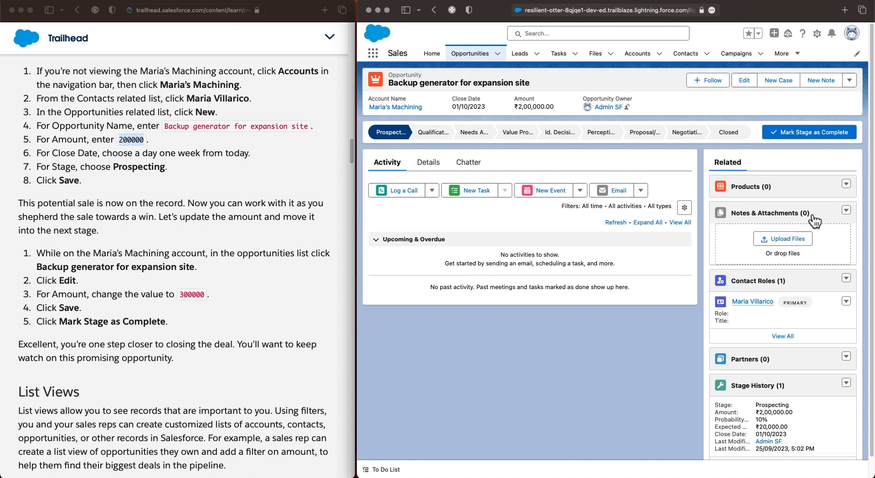
# Step: Edit the opportunity's amount to 300000 and save the record
pyautogui.click(751, 83)
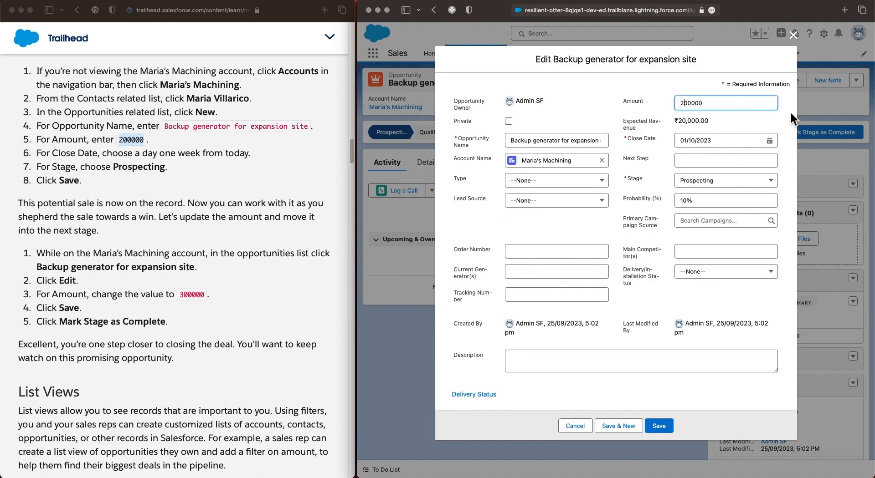
pyautogui.press('BackSpace')
pyautogui.write('3')
pyautogui.click(616, 267)
pyautogui.click(666, 428)
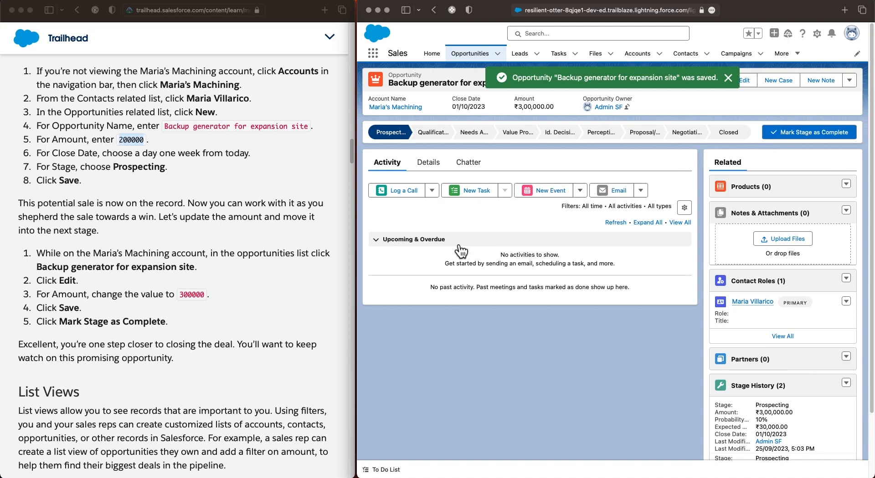
# Step: Mark the opportunity's Prospecting stage as complete, following the last instruction in the list
pyautogui.click(32, 335)
pyautogui.moveTo(39, 325); pyautogui.dragTo(172, 321)
pyautogui.click(172, 320)
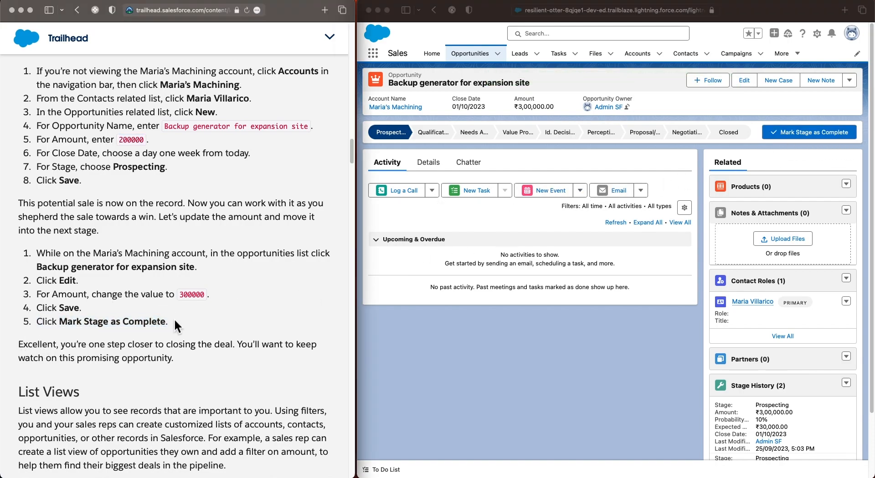
pyautogui.click(778, 134)
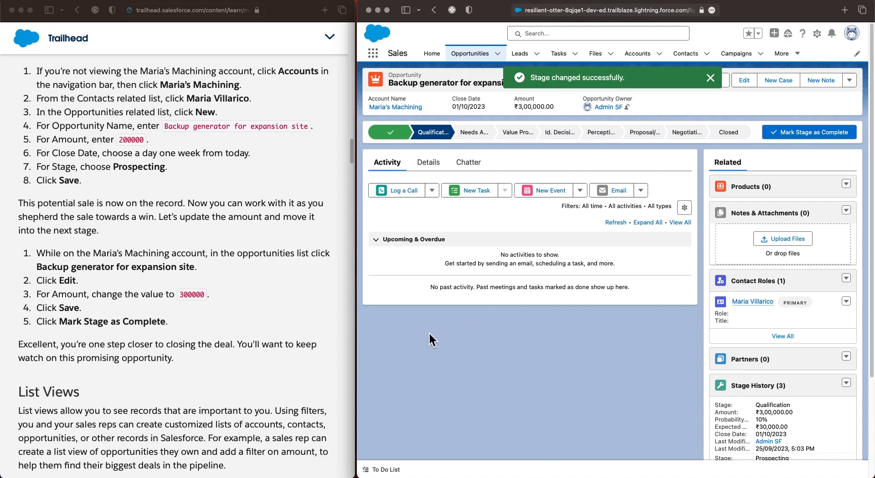
# Step: Find the Reports and Dashboards section in the Trailhead unit and its instructions for creating a high-value opportunities report
pyautogui.click(257, 356)
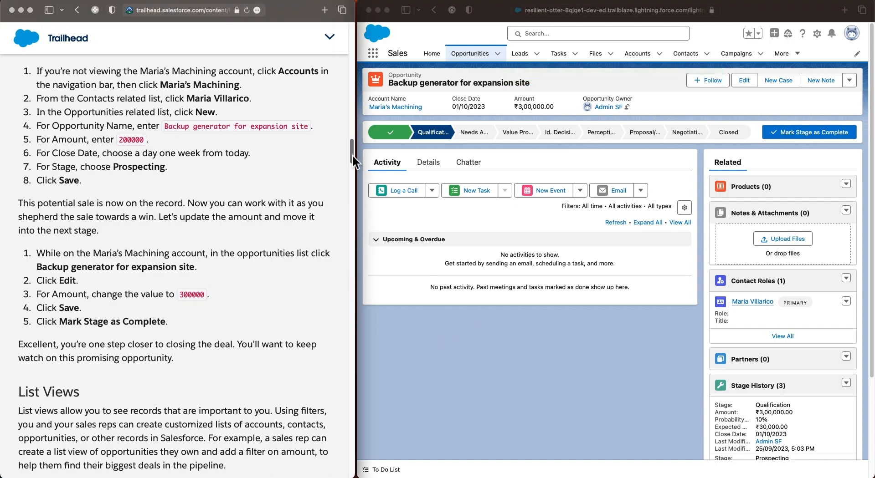
pyautogui.moveTo(355, 155); pyautogui.dragTo(359, 214)
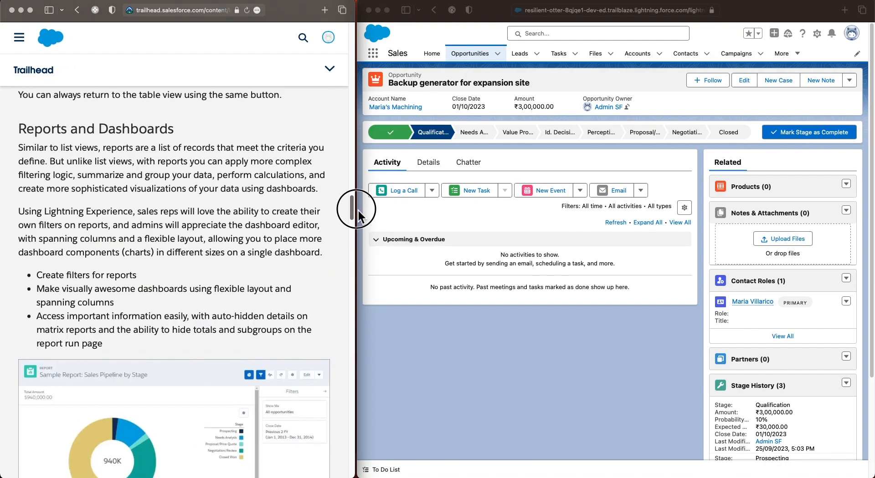
pyautogui.moveTo(19, 132); pyautogui.dragTo(172, 129)
pyautogui.click(177, 129)
pyautogui.moveTo(356, 208); pyautogui.dragTo(355, 235)
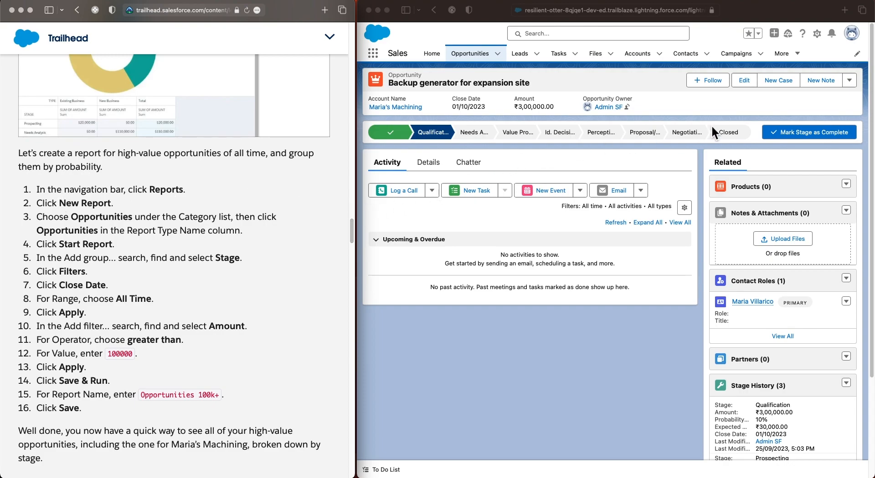
# Step: Start a new report using the Opportunities report type from the Opportunities category
pyautogui.click(796, 55)
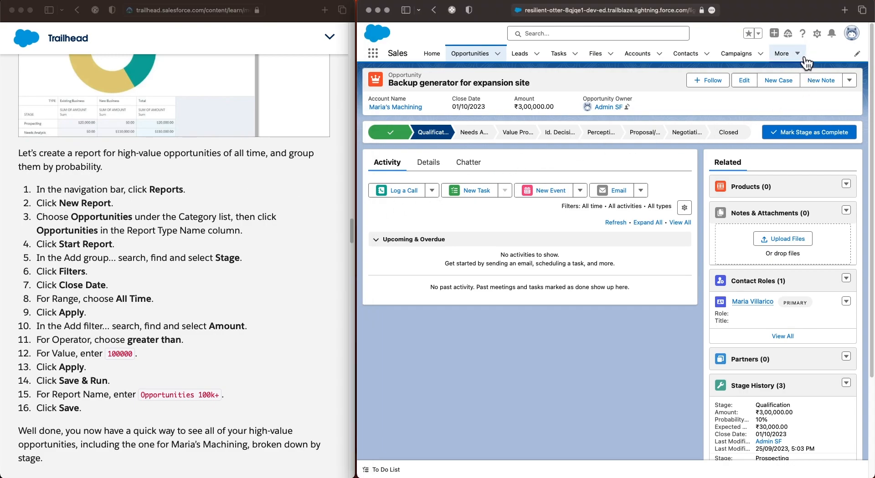
pyautogui.click(804, 58)
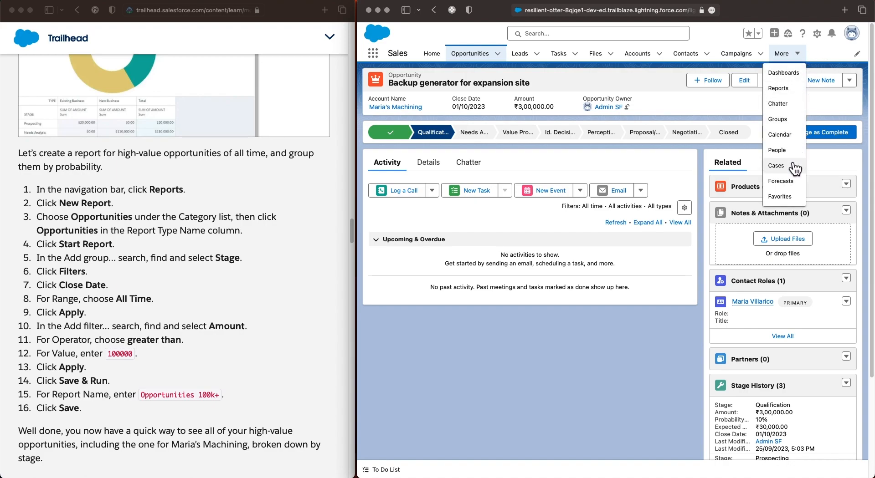
pyautogui.click(788, 91)
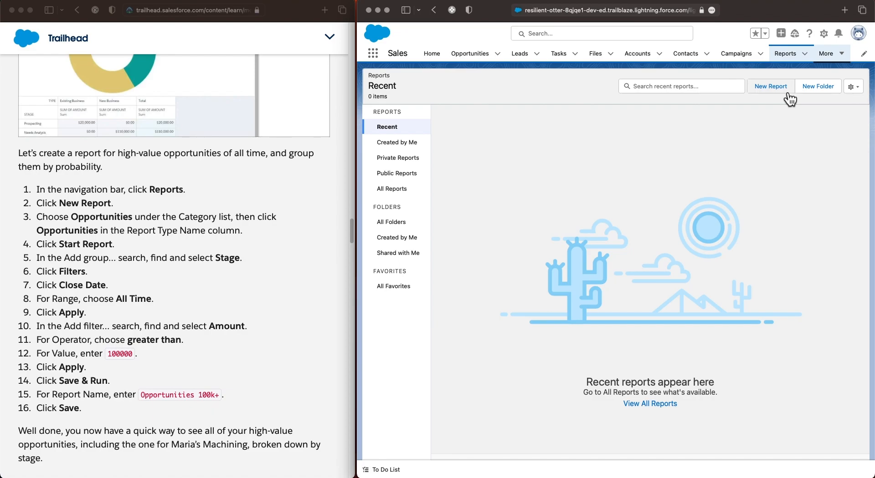
pyautogui.click(785, 91)
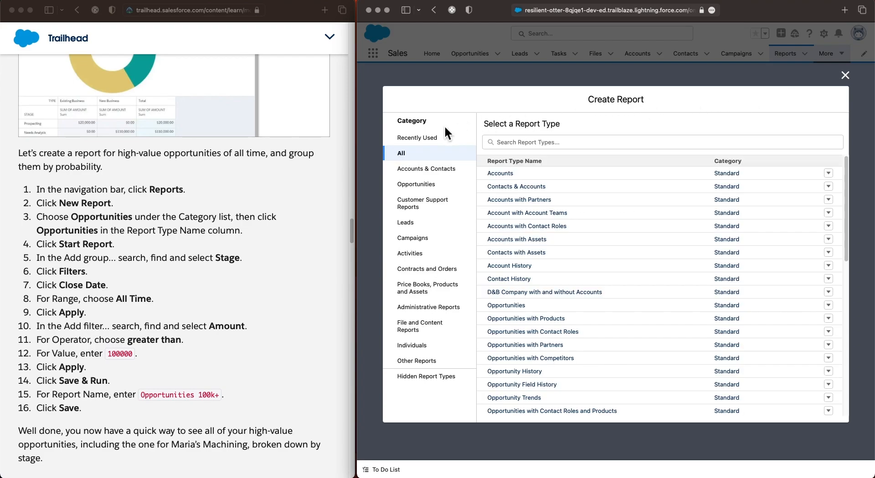
pyautogui.click(426, 185)
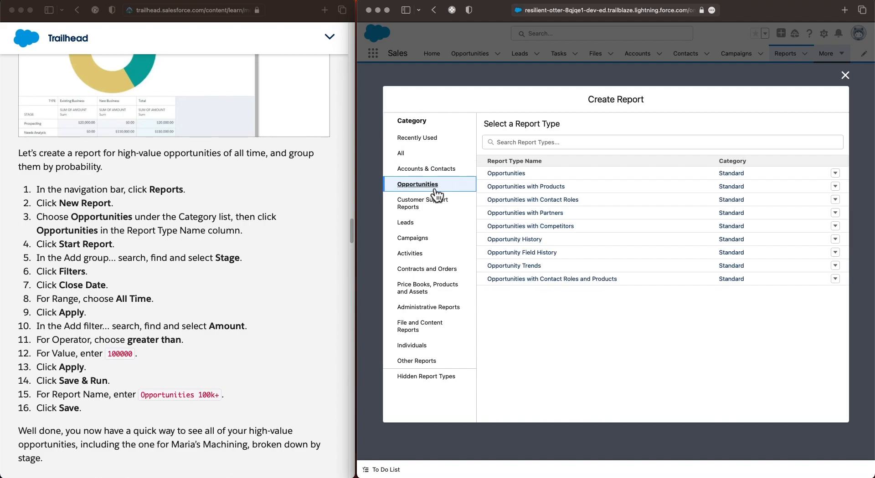
pyautogui.click(519, 177)
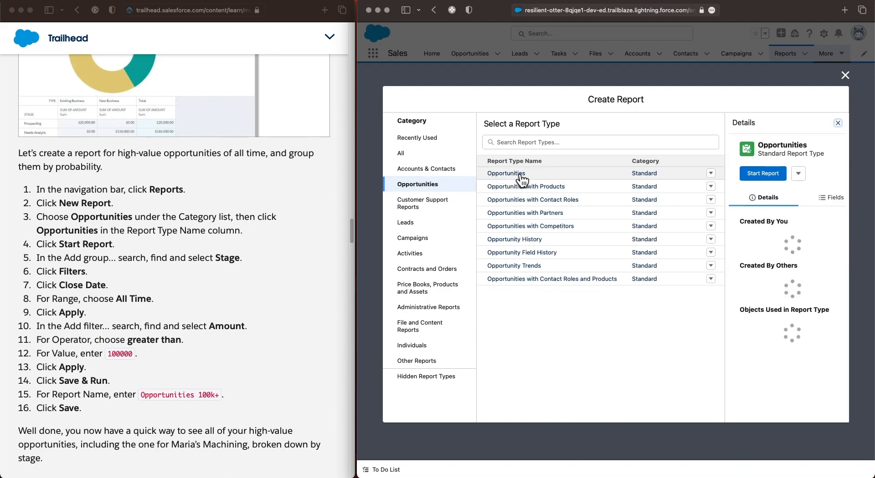
pyautogui.click(763, 174)
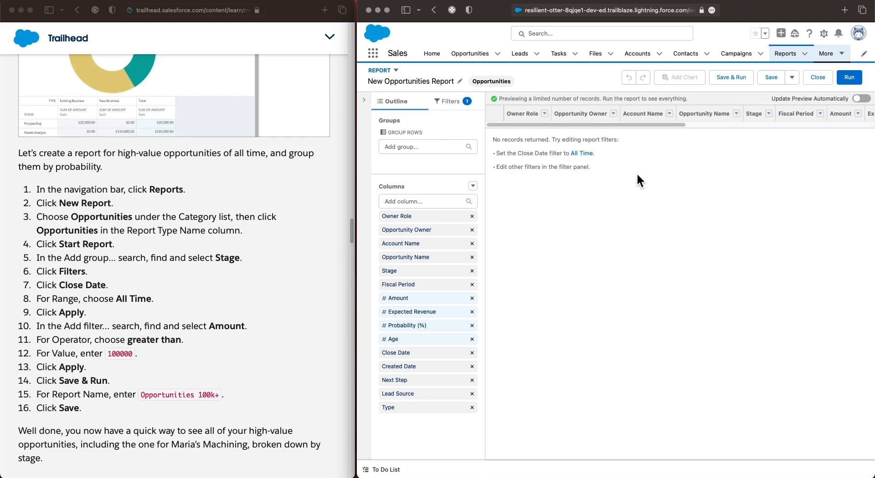
# Step: Group the report's rows by Stage
pyautogui.click(428, 148)
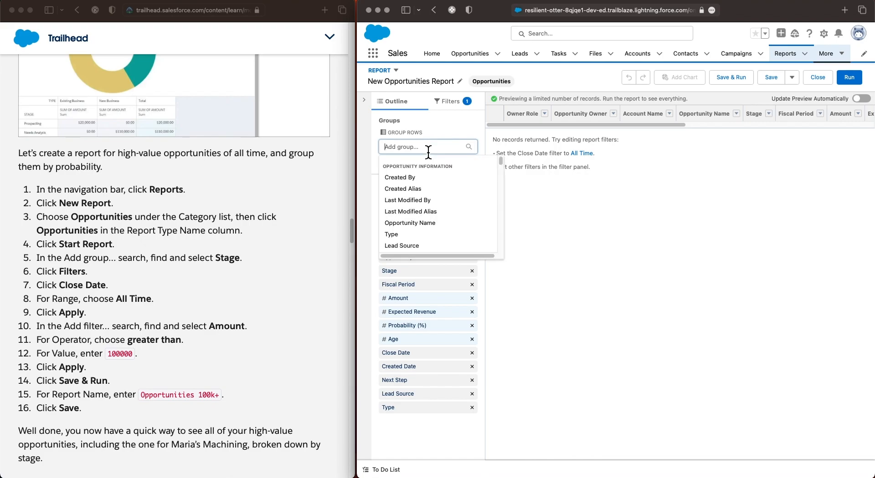
pyautogui.write('stage')
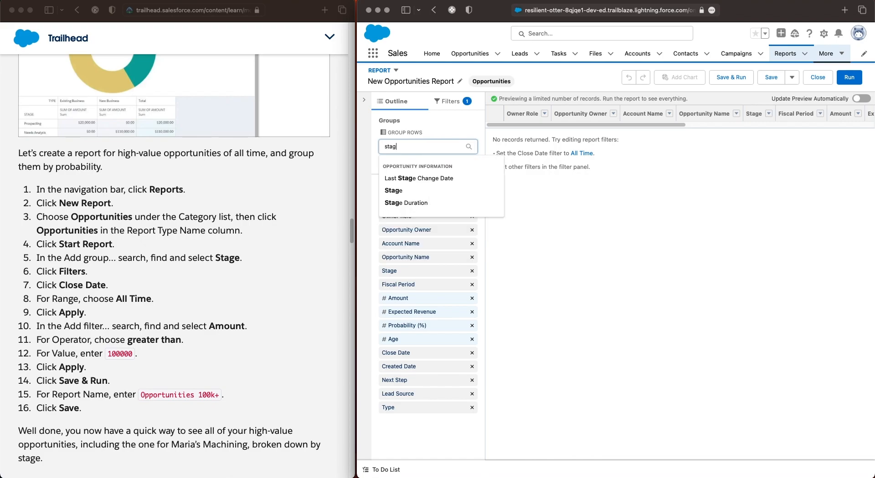
pyautogui.click(412, 191)
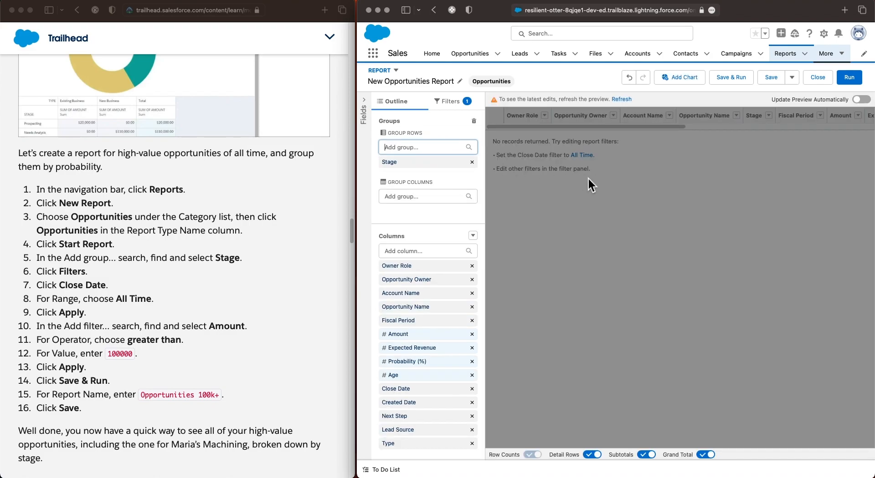
# Step: Set the report's Close Date filter range to All Time and apply it
pyautogui.click(462, 102)
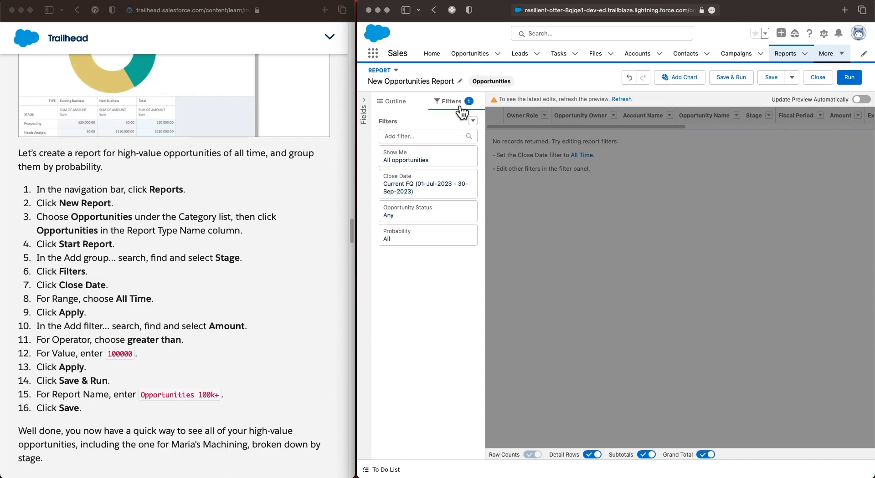
pyautogui.click(435, 187)
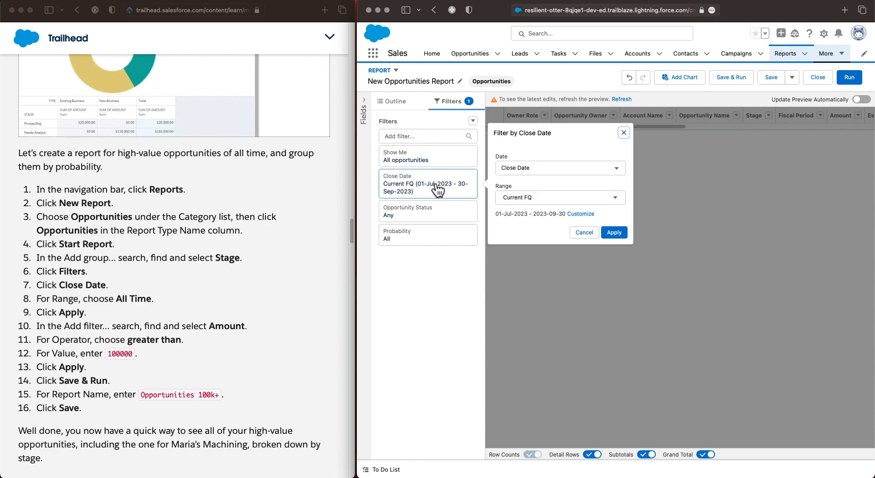
pyautogui.click(530, 200)
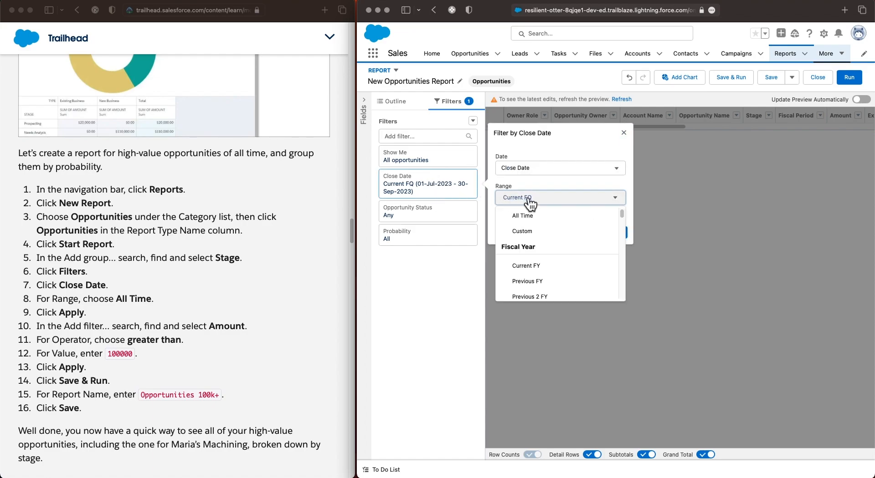
pyautogui.click(532, 217)
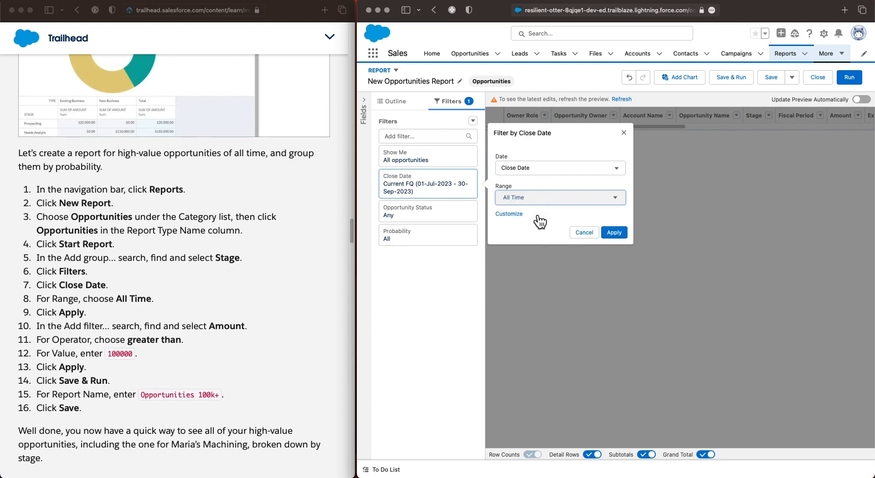
pyautogui.click(613, 232)
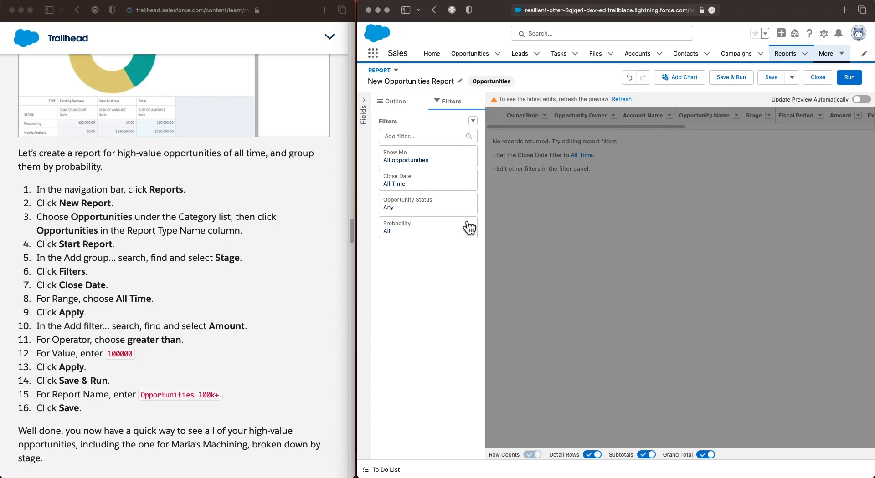
# Step: Check the next filter instruction in the Trailhead unit and add a filter on the Amount field to the report
pyautogui.click(53, 314)
pyautogui.moveTo(37, 314); pyautogui.dragTo(85, 315)
pyautogui.click(84, 314)
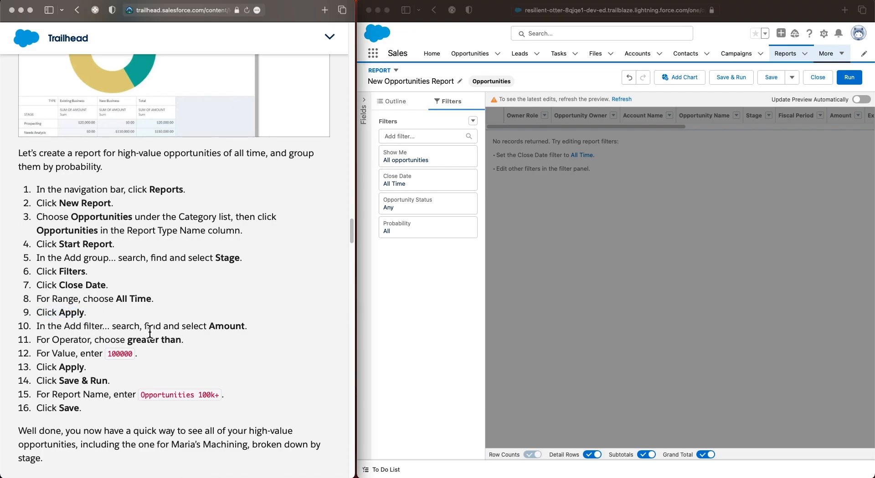
pyautogui.click(420, 320)
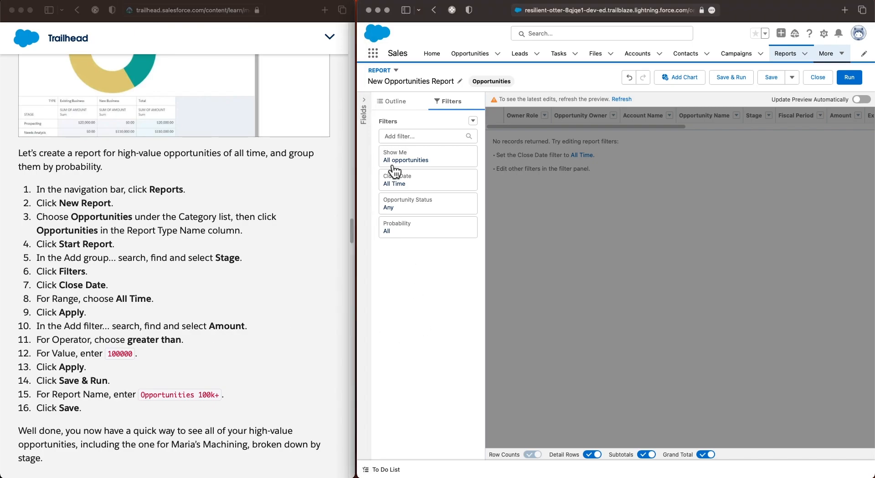
pyautogui.click(403, 137)
pyautogui.write('amount')
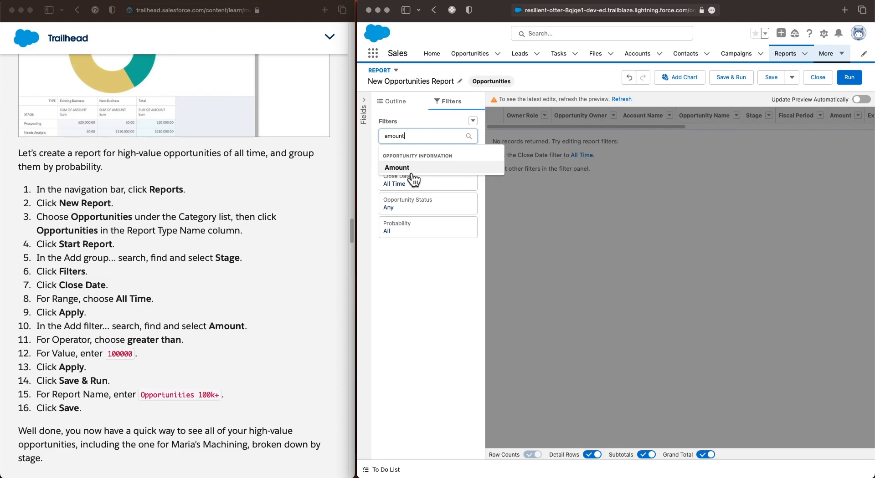
pyautogui.click(412, 173)
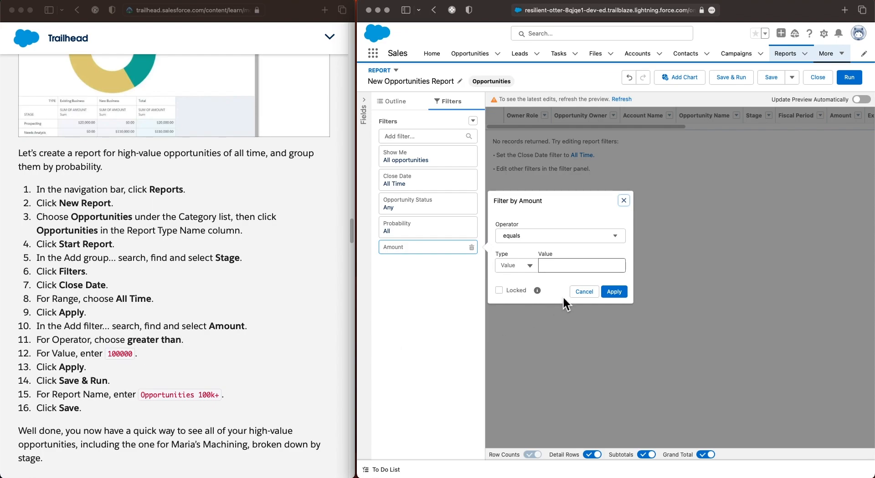
# Step: Set the Amount filter to greater than 100000 and apply it
pyautogui.click(552, 237)
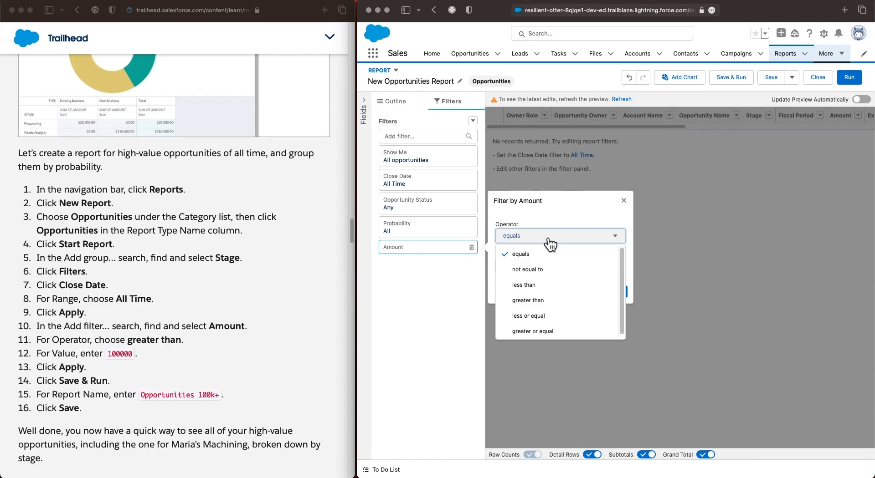
pyautogui.click(558, 300)
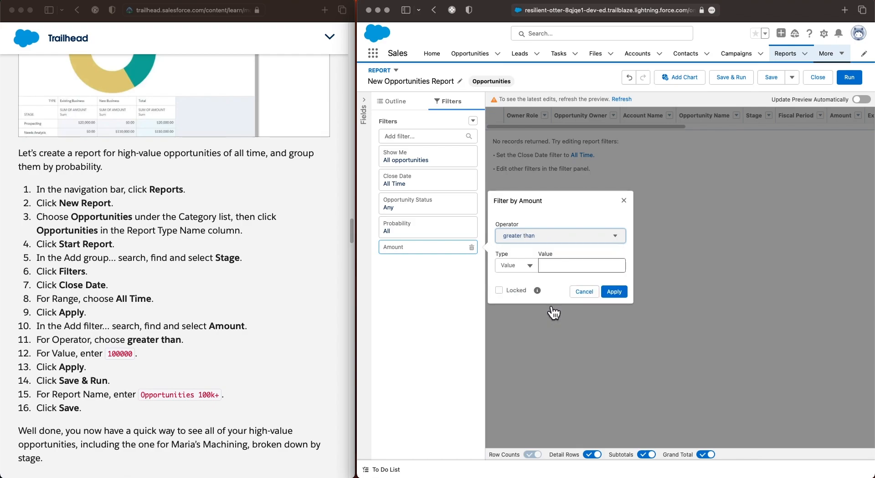
pyautogui.click(577, 270)
pyautogui.write('100000')
pyautogui.click(602, 290)
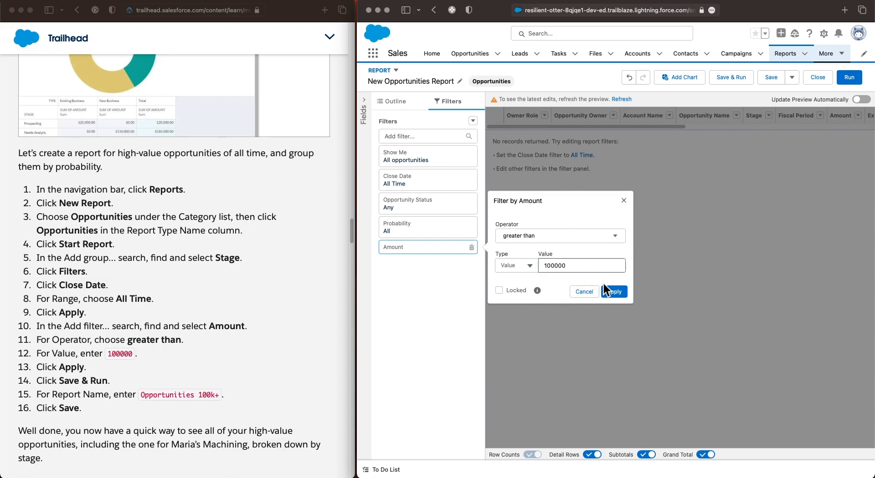
pyautogui.click(615, 292)
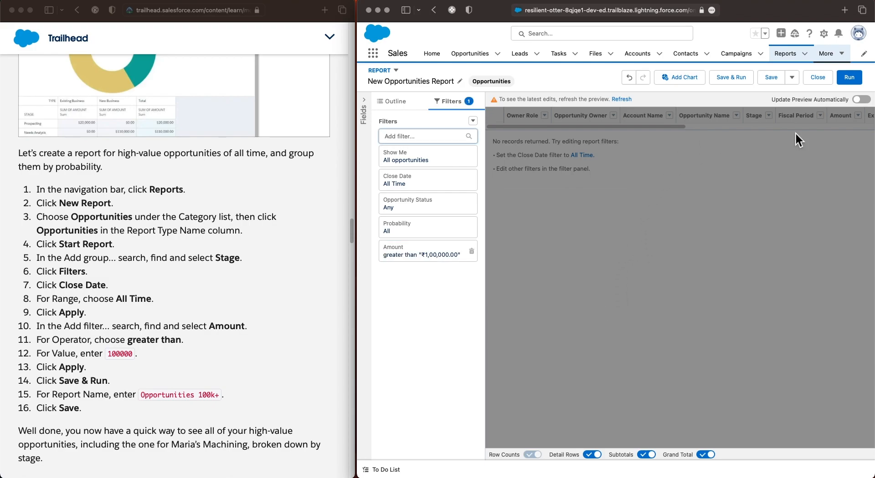
# Step: Save and run the report under the name Opportunities 100k+, copied from the Trailhead instructions
pyautogui.click(740, 79)
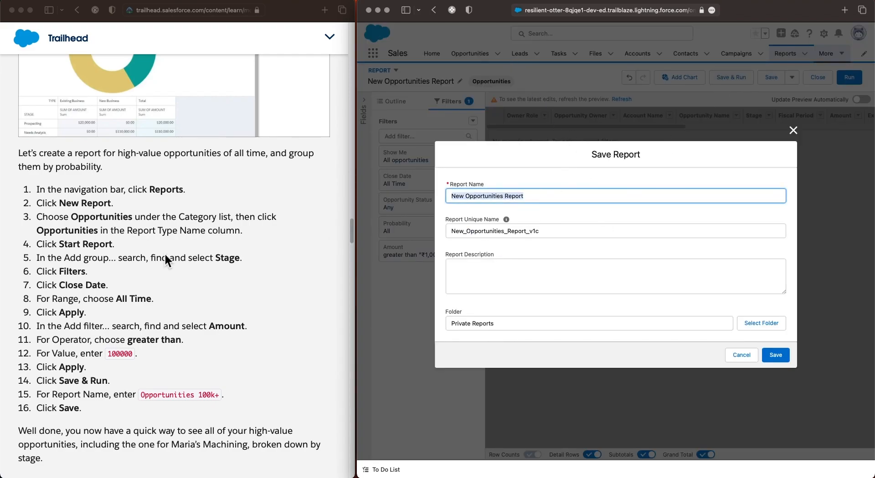
pyautogui.click(161, 381)
pyautogui.moveTo(144, 399); pyautogui.dragTo(222, 399)
pyautogui.press('super+c')
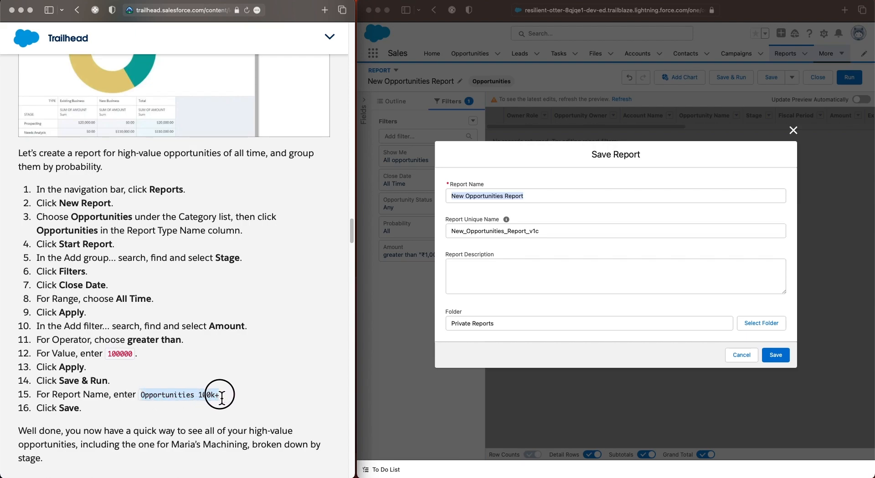
pyautogui.click(545, 195)
pyautogui.press('super+v')
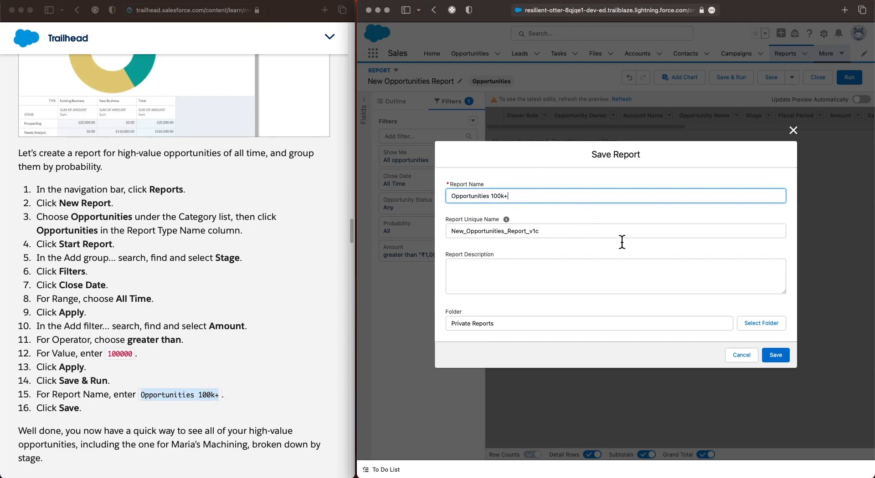
pyautogui.click(786, 355)
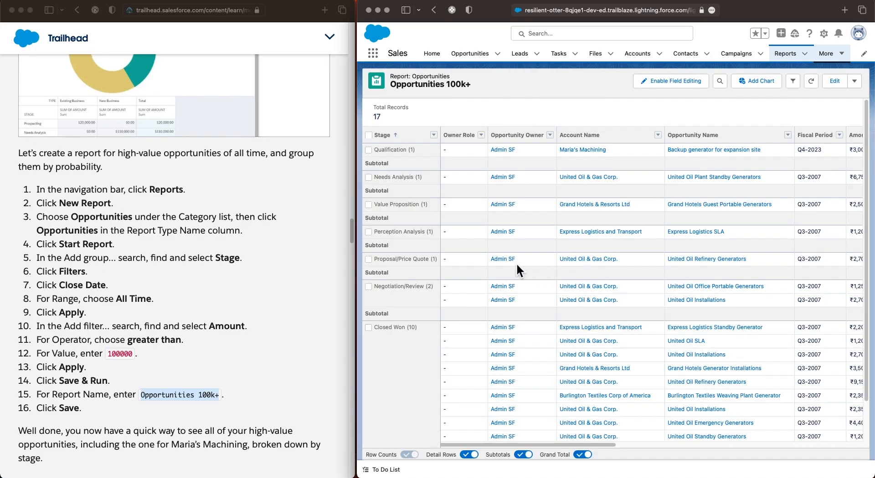
# Step: Widen the report window to examine the Maria's Machining row, and restore the side-by-side layout
pyautogui.moveTo(358, 54); pyautogui.dragTo(215, 65)
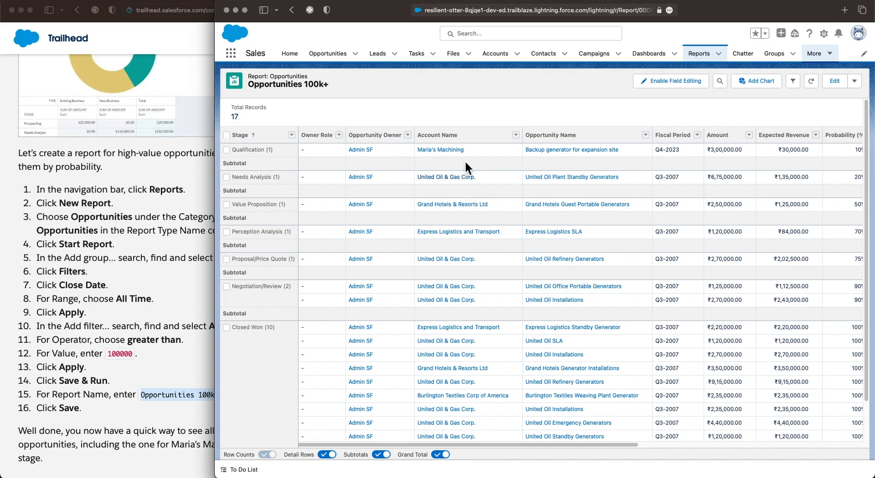
pyautogui.moveTo(479, 157); pyautogui.dragTo(420, 154)
pyautogui.moveTo(218, 215); pyautogui.dragTo(356, 218)
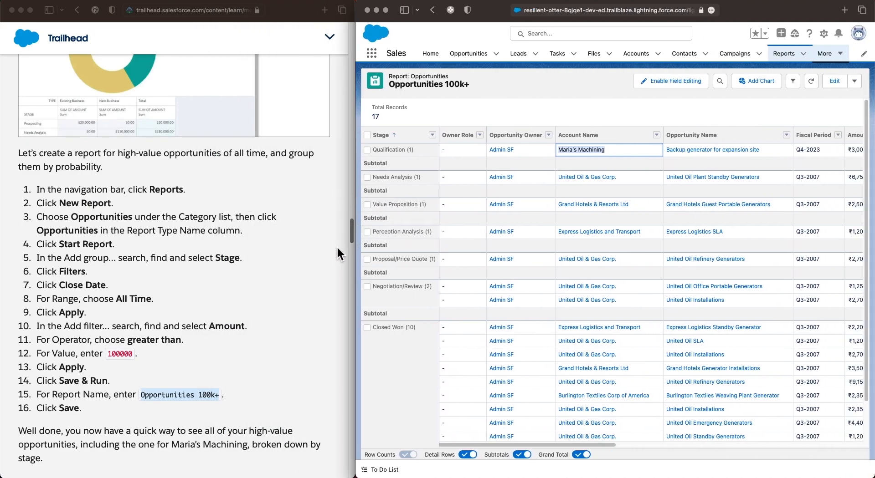
# Step: Find the hands-on challenge near the end of the Trailhead unit and read its account, contact and opportunity requirements
pyautogui.click(282, 273)
pyautogui.scroll(-3, 282, 270)
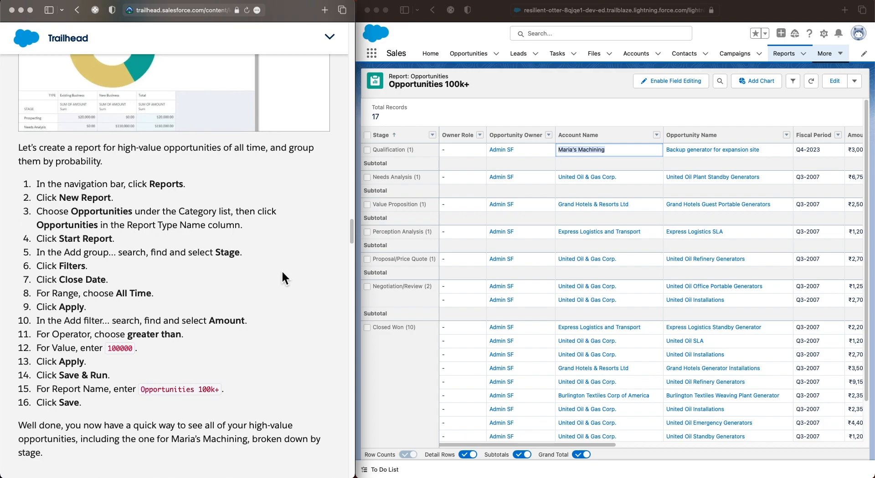
pyautogui.moveTo(353, 230); pyautogui.dragTo(353, 433)
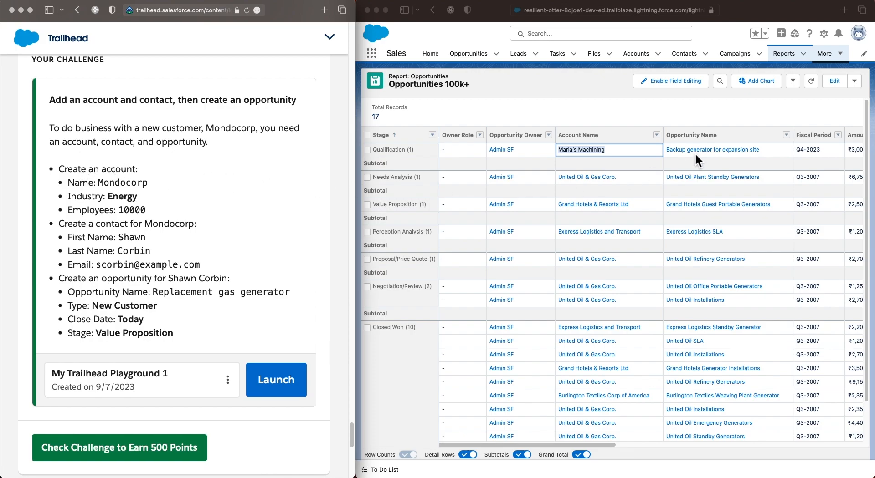
# Step: Start a new account and name it Mondocorp, copied from the challenge requirements
pyautogui.click(583, 102)
pyautogui.click(650, 57)
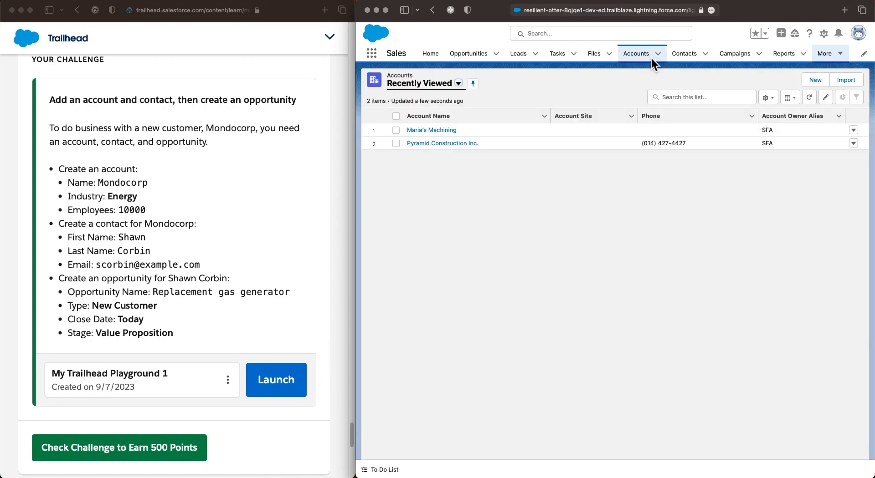
pyautogui.click(822, 80)
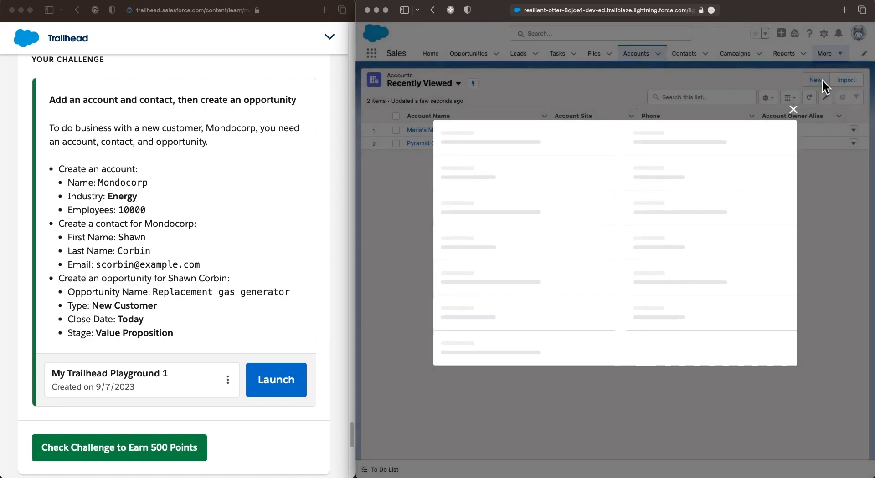
pyautogui.click(141, 188)
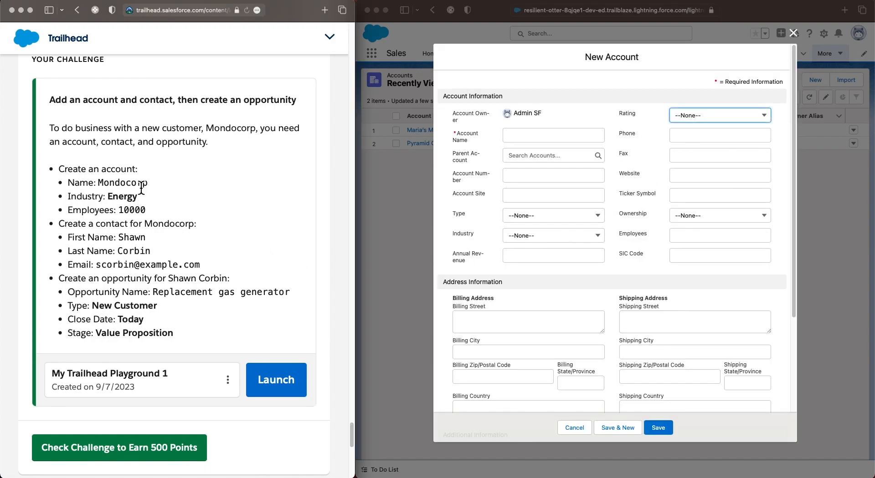
pyautogui.moveTo(98, 183); pyautogui.dragTo(149, 183)
pyautogui.press('super+c')
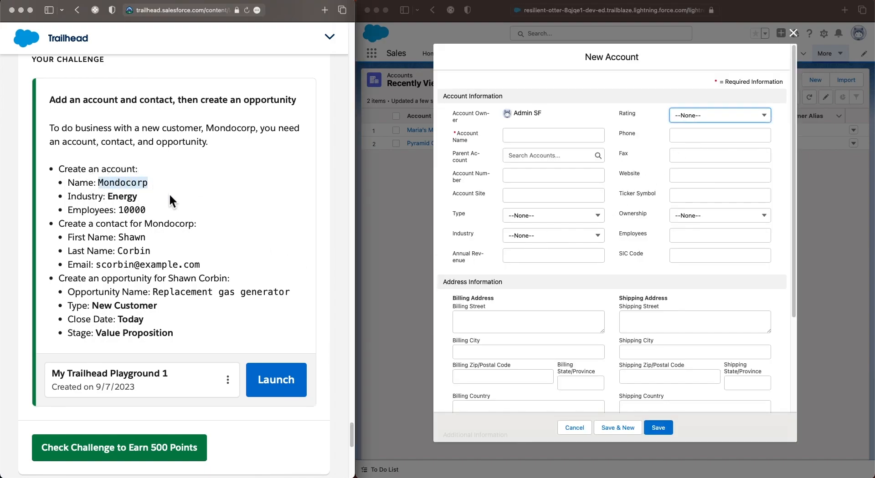
pyautogui.click(563, 136)
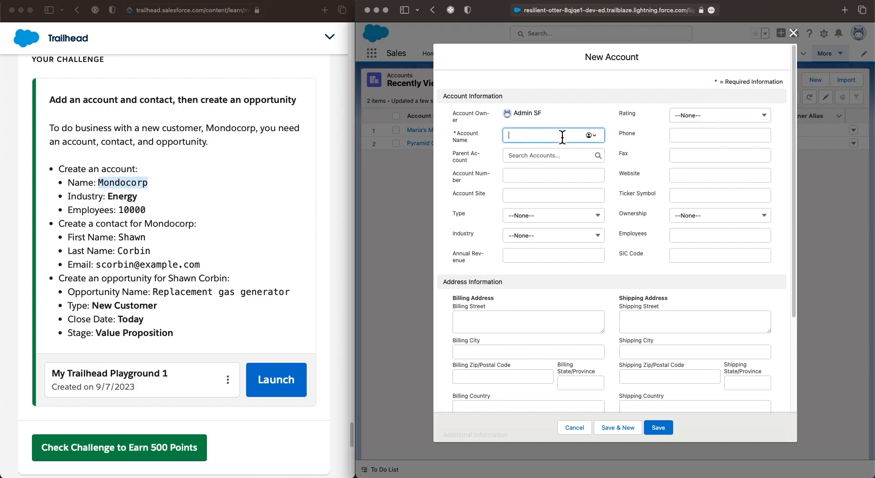
pyautogui.press('super+v')
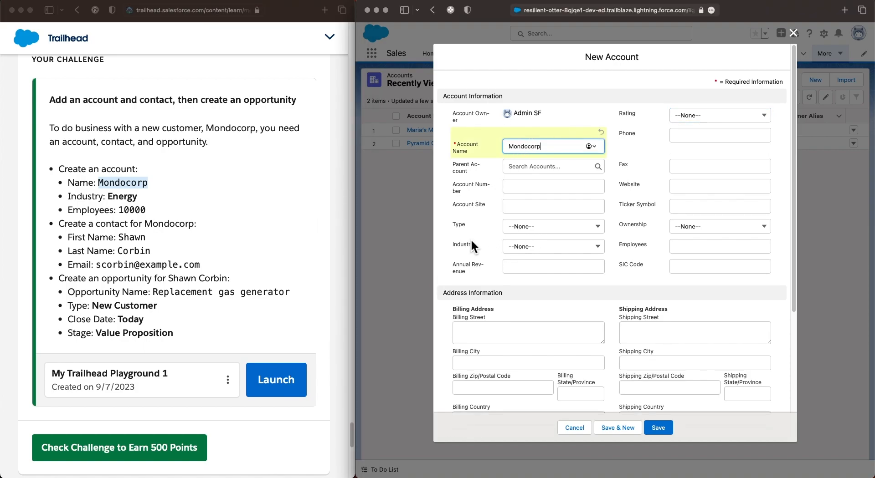
# Step: Set the account's industry to Energy and employees to 10000, and save the account
pyautogui.click(110, 200)
pyautogui.moveTo(109, 198); pyautogui.dragTo(139, 201)
pyautogui.click(141, 201)
pyautogui.click(531, 242)
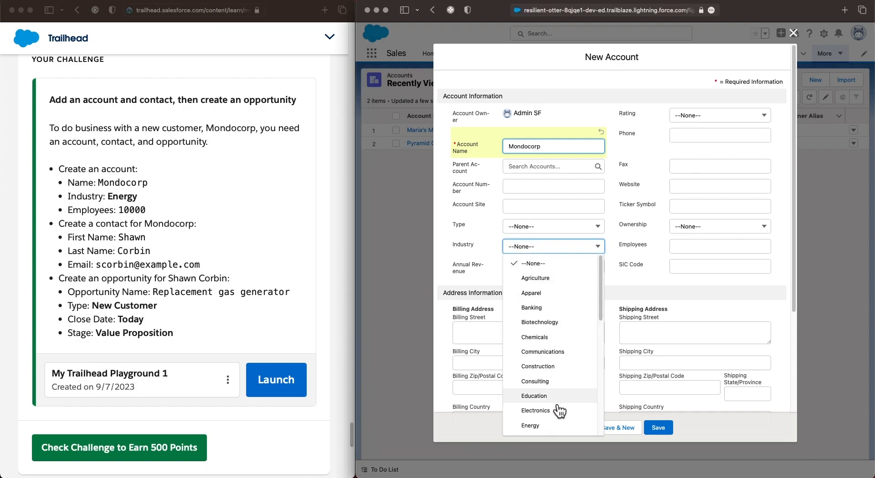
pyautogui.click(543, 425)
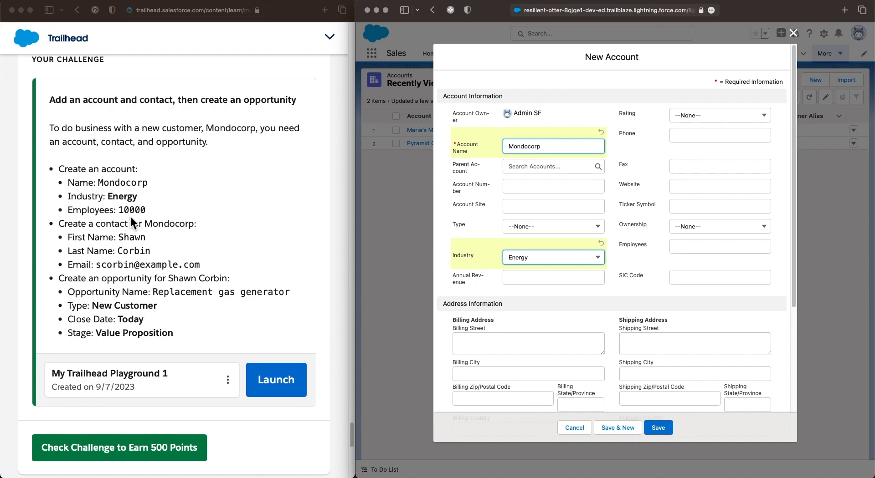
pyautogui.click(476, 294)
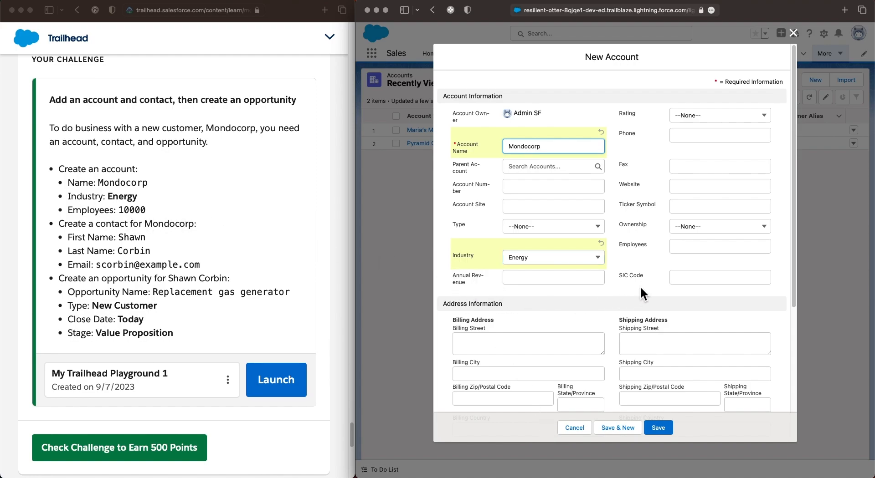
pyautogui.click(684, 248)
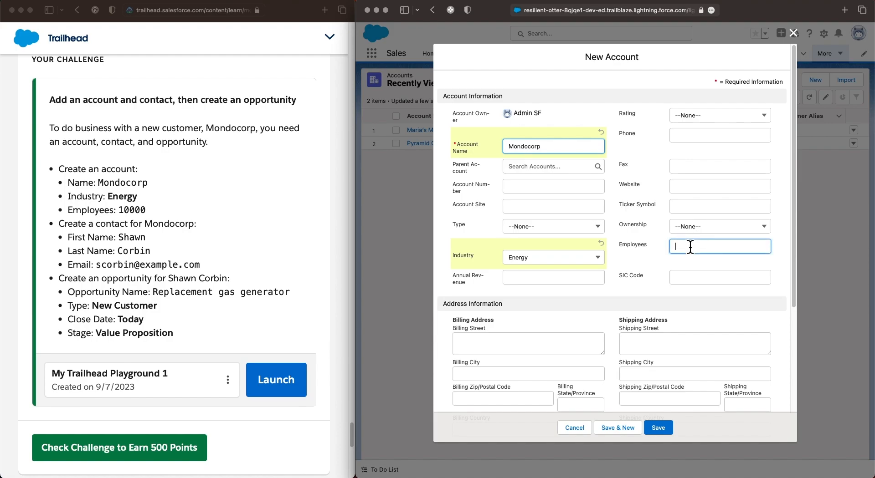
pyautogui.write('10000')
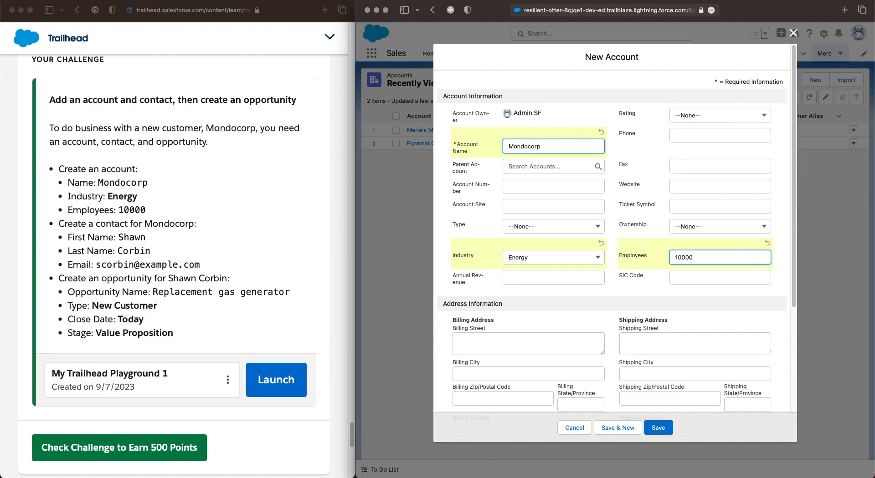
pyautogui.click(667, 430)
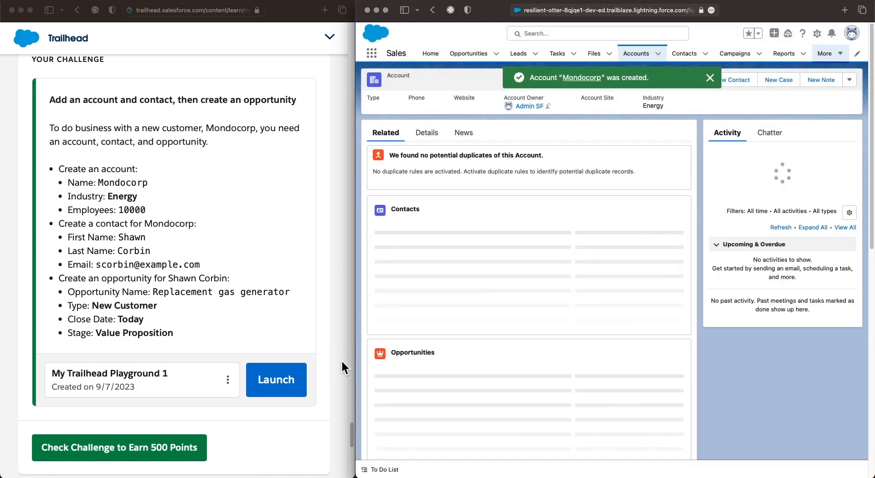
# Step: Recheck the challenge's account and contact requirements, and start a new contact from the Mondocorp account
pyautogui.click(59, 179)
pyautogui.moveTo(59, 168); pyautogui.dragTo(163, 215)
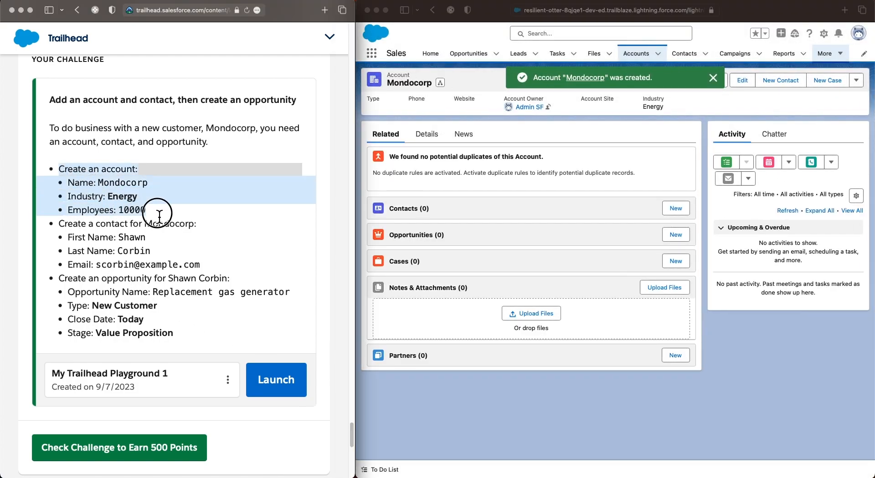
pyautogui.click(160, 215)
pyautogui.click(63, 230)
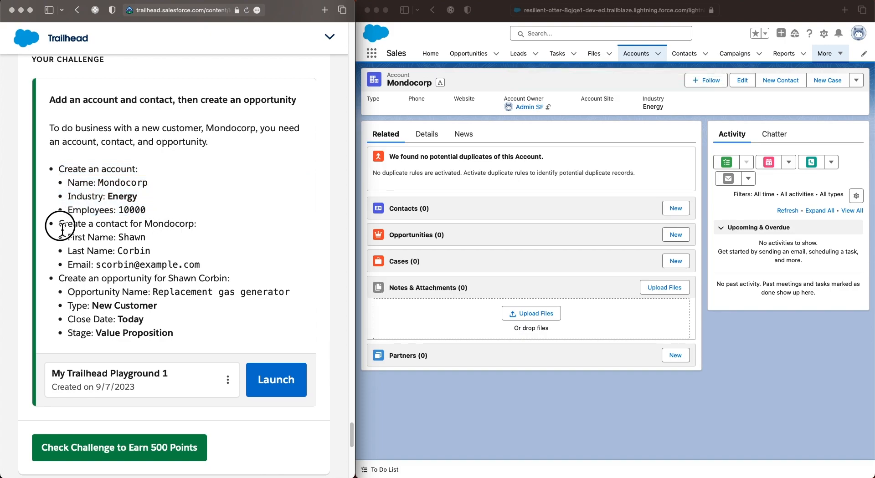
pyautogui.moveTo(62, 230); pyautogui.dragTo(209, 264)
pyautogui.click(209, 264)
pyautogui.click(682, 215)
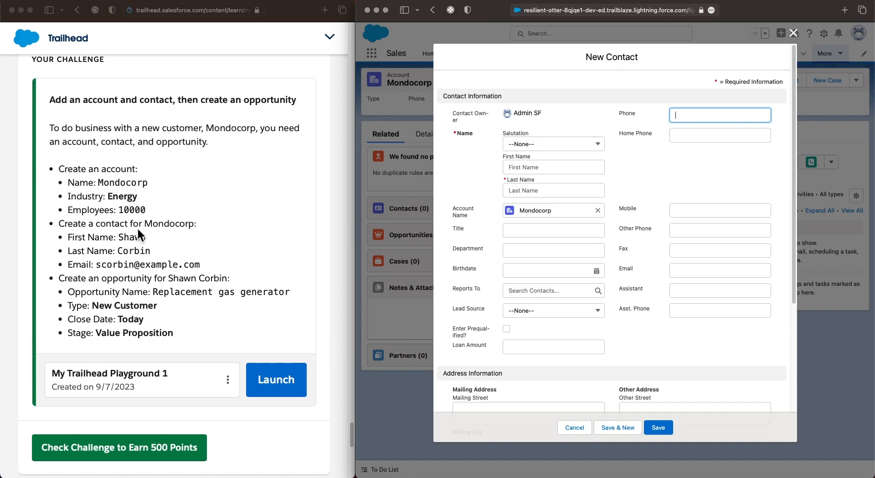
# Step: Fill in the contact's first and last name with the values copied from the challenge requirements
pyautogui.moveTo(118, 237); pyautogui.dragTo(147, 238)
pyautogui.press('super+c')
pyautogui.click(525, 167)
pyautogui.press('super+v')
pyautogui.press('Tab')
pyautogui.click(149, 264)
pyautogui.moveTo(119, 251); pyautogui.dragTo(156, 254)
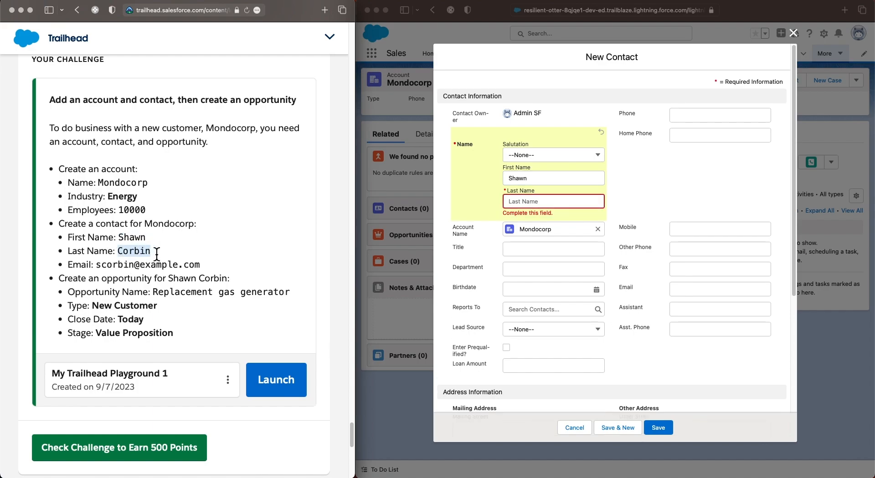
pyautogui.click(536, 201)
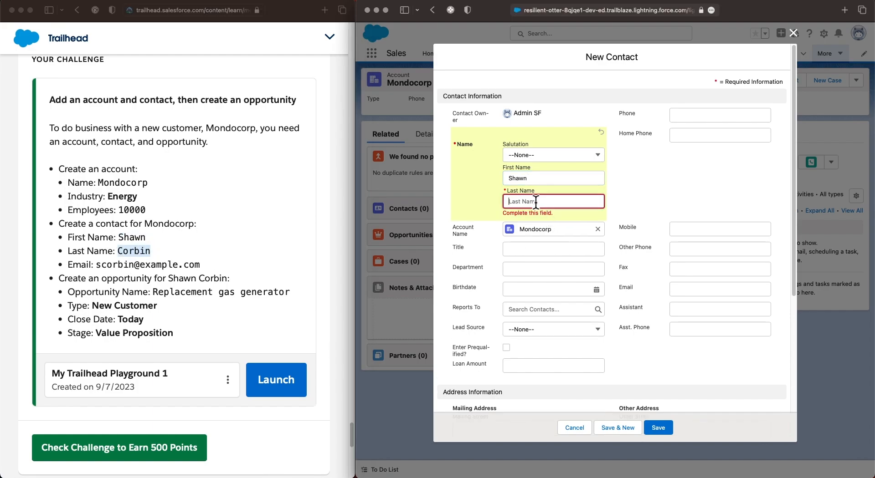
pyautogui.press('super+v')
pyautogui.click(279, 275)
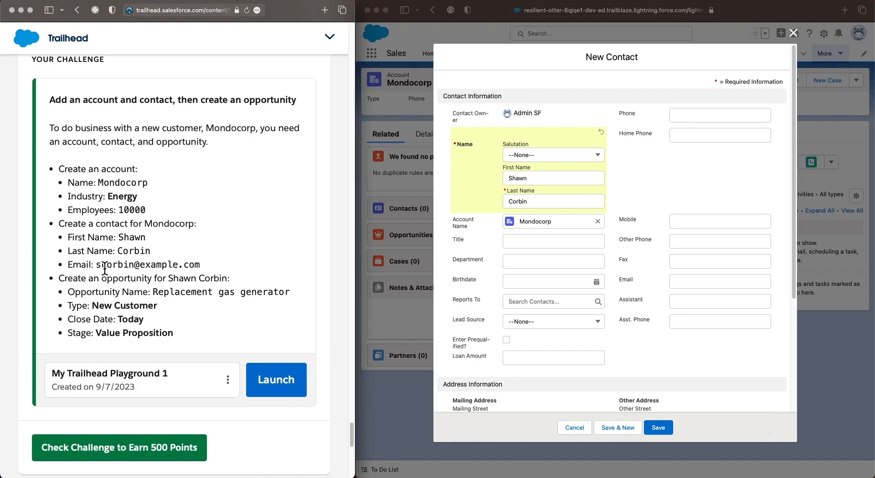
# Step: Fill in the contact's email copied from the challenge requirements, and save the contact
pyautogui.moveTo(95, 266); pyautogui.dragTo(211, 272)
pyautogui.press('super+c')
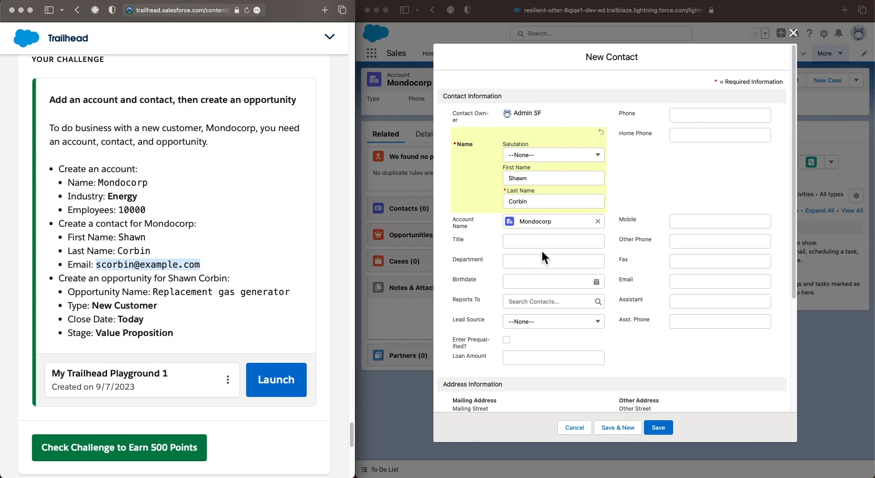
pyautogui.click(709, 287)
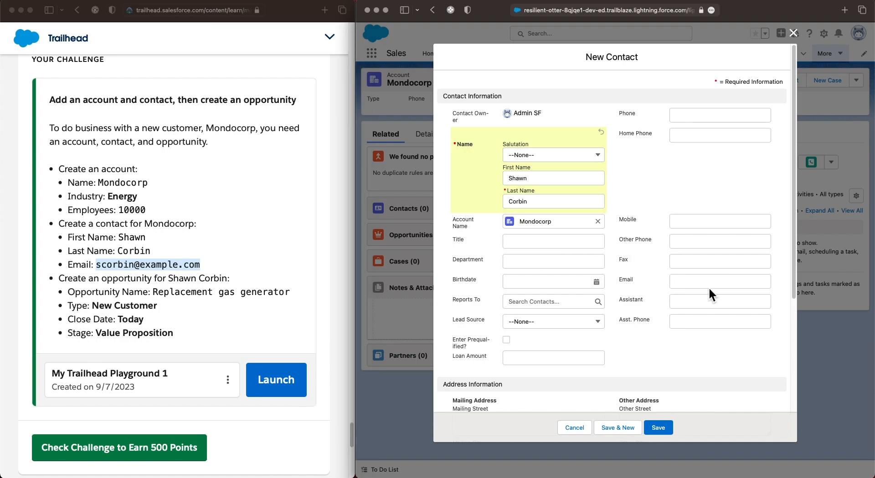
pyautogui.click(711, 289)
pyautogui.press('super+v')
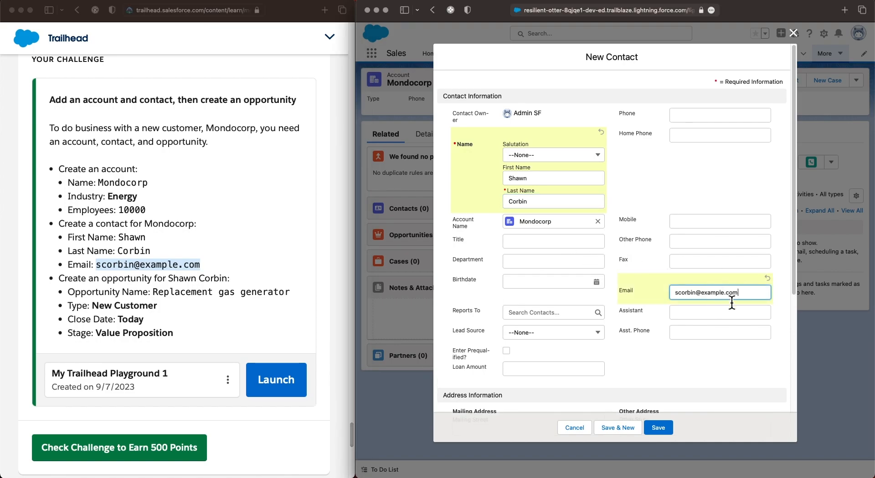
pyautogui.click(650, 362)
pyautogui.click(660, 428)
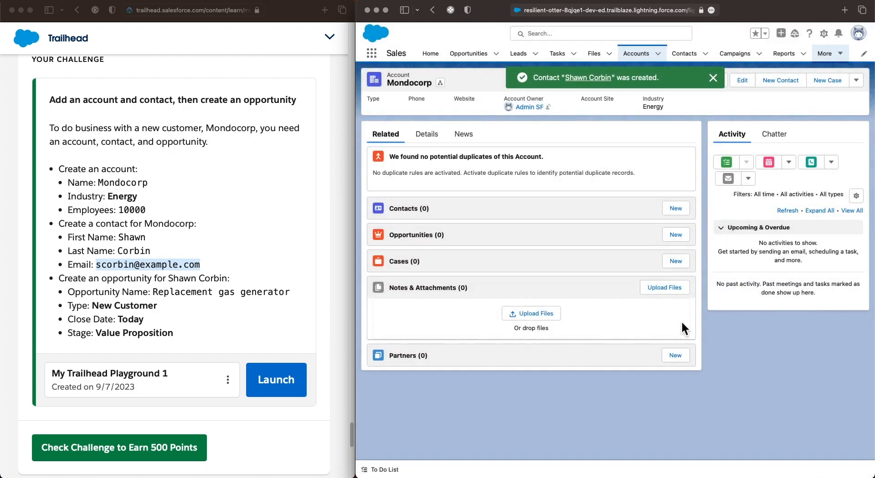
# Step: Open the new contact's record from the Mondocorp account and start a new opportunity on it
pyautogui.click(258, 269)
pyautogui.click(64, 228)
pyautogui.click(63, 226)
pyautogui.moveTo(64, 227); pyautogui.dragTo(220, 271)
pyautogui.click(220, 270)
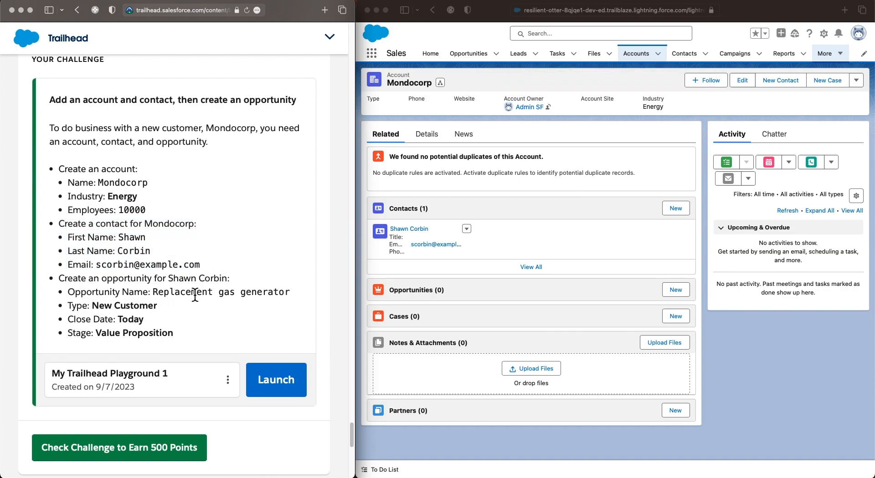
pyautogui.click(430, 224)
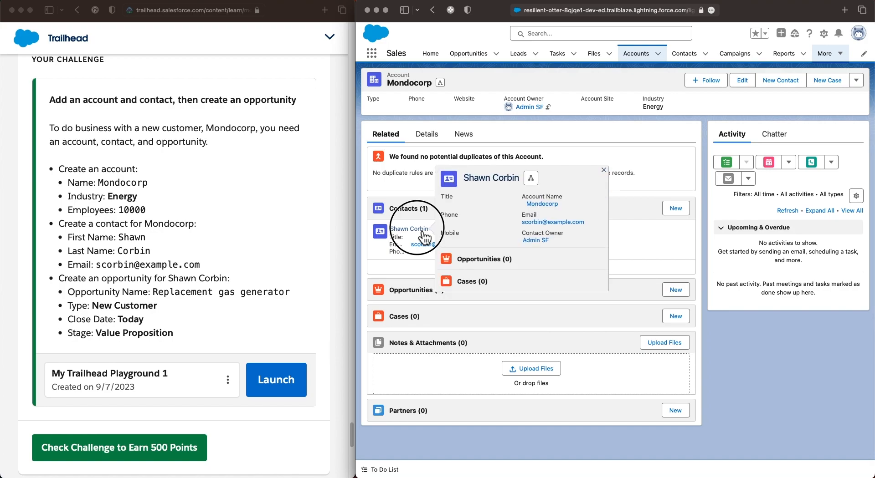
pyautogui.click(421, 232)
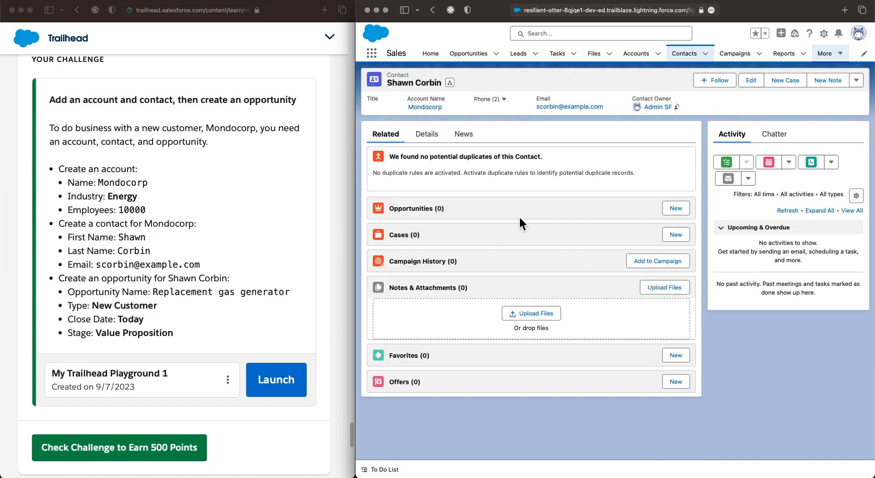
pyautogui.click(684, 211)
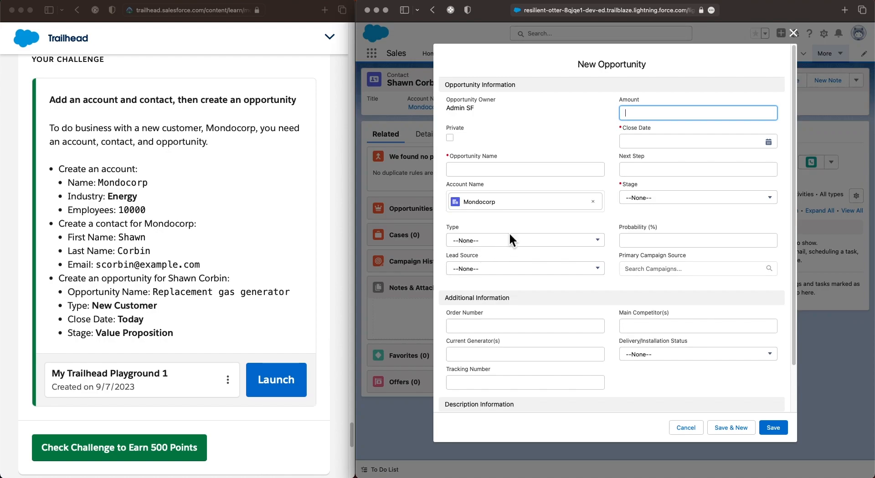
# Step: Name the opportunity Replacement gas generator, copied from the challenge, and set its type to New Customer
pyautogui.click(154, 292)
pyautogui.moveTo(154, 292); pyautogui.dragTo(292, 291)
pyautogui.press('super+c')
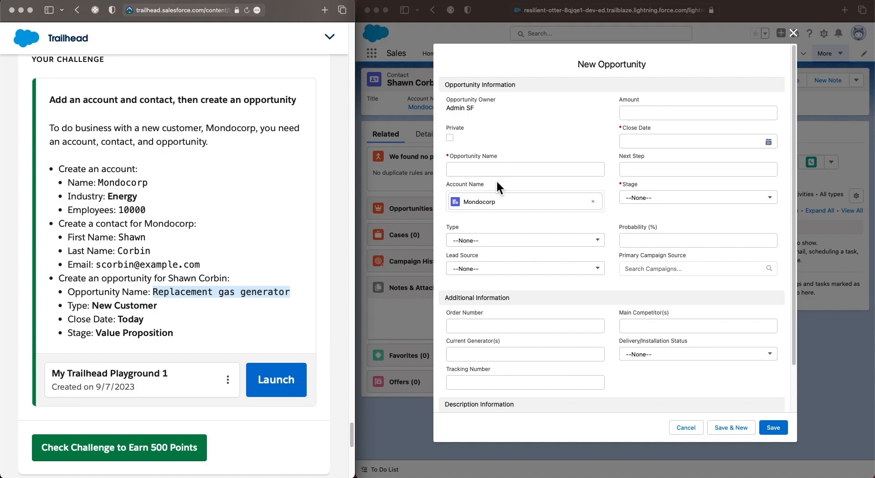
pyautogui.click(496, 180)
pyautogui.click(501, 168)
pyautogui.press('super+v')
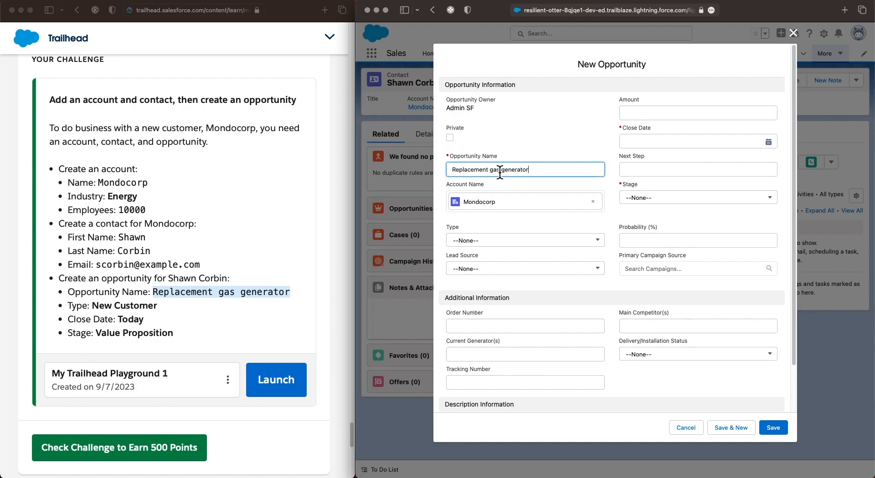
pyautogui.click(493, 241)
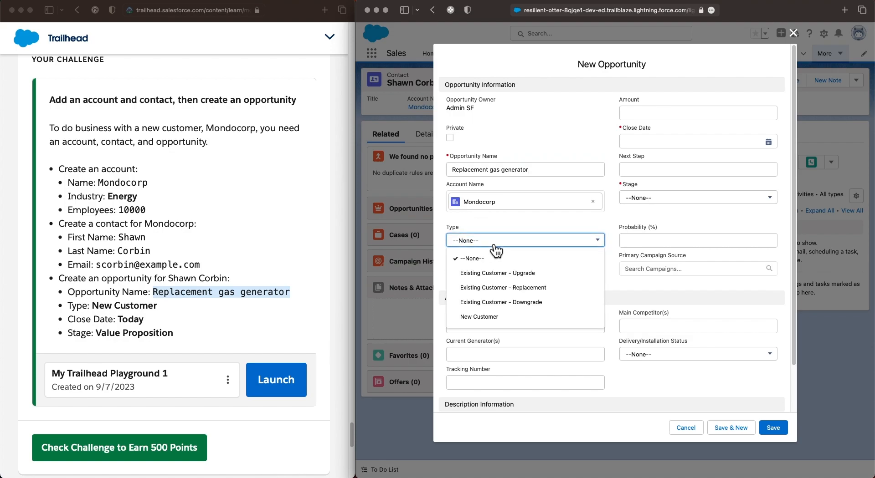
pyautogui.click(501, 318)
# Step: Set the close date to today, 25/09/2023, and the stage to Value Proposition, and save the opportunity
pyautogui.click(666, 141)
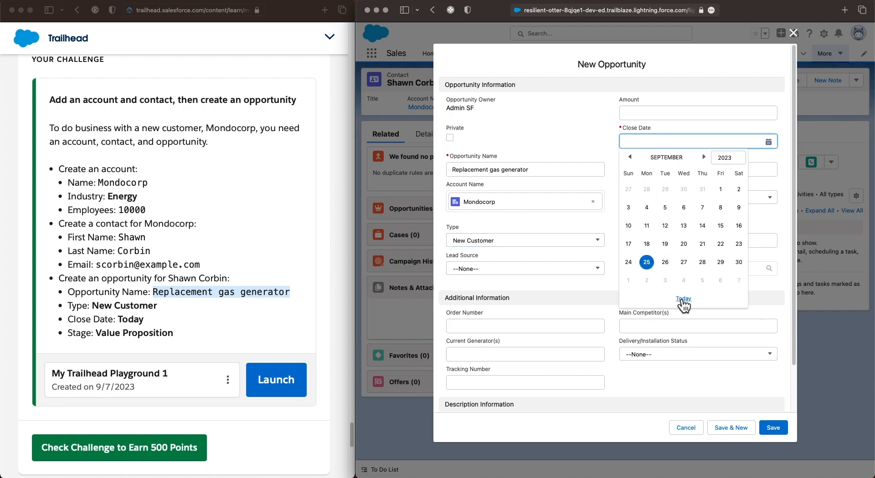
pyautogui.click(682, 299)
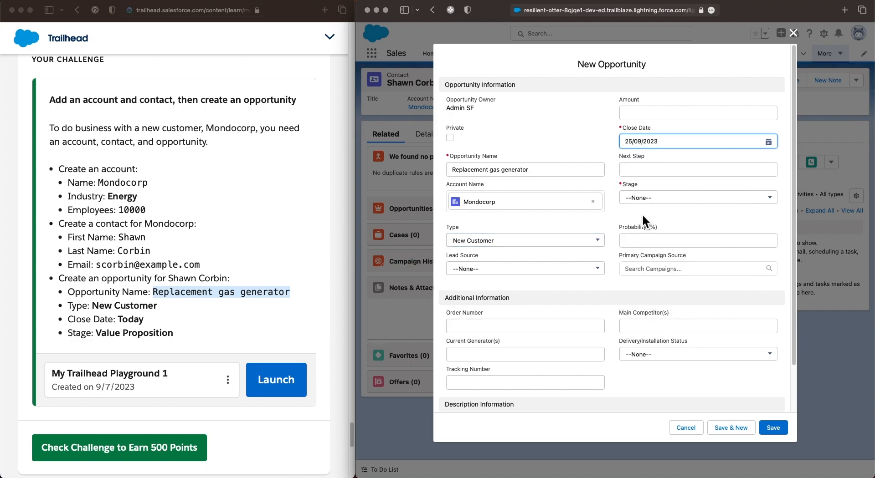
pyautogui.click(670, 199)
pyautogui.click(669, 199)
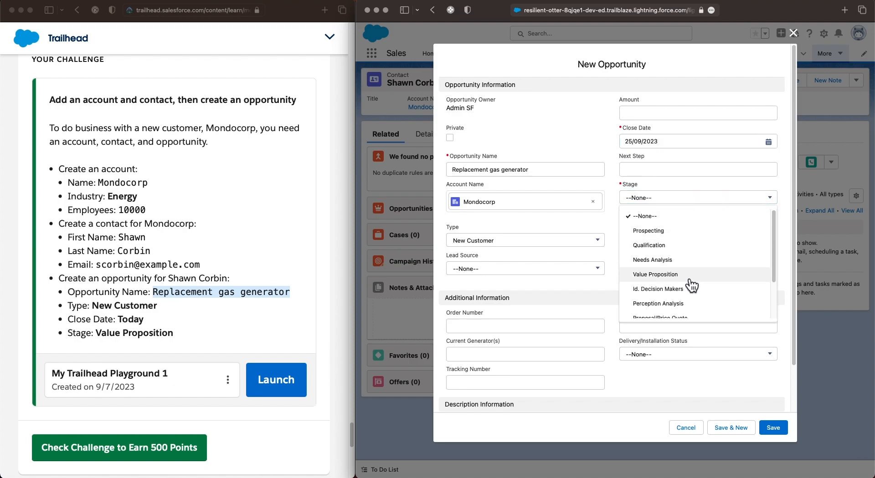
pyautogui.click(661, 275)
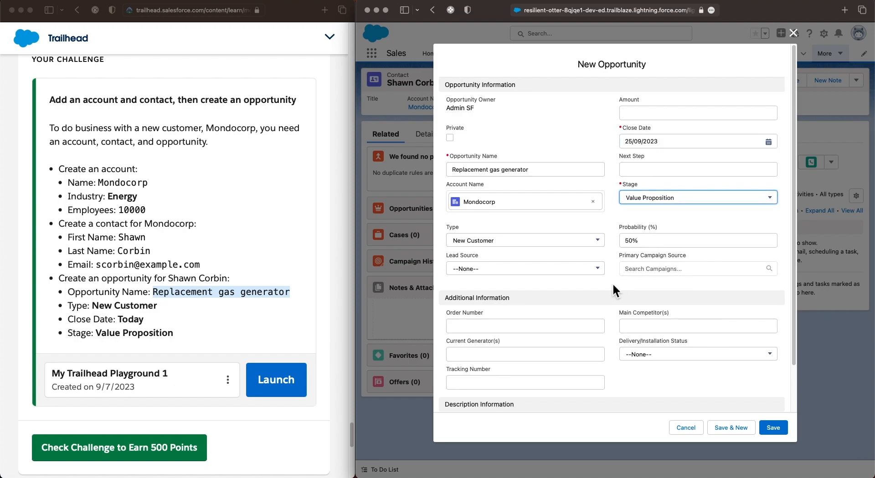
pyautogui.click(782, 433)
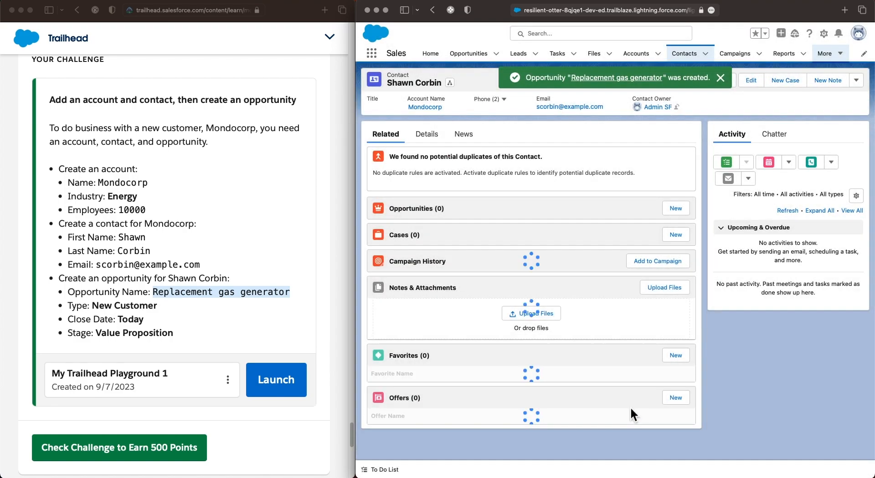
# Step: Review the opportunity requirements, submit the Trailhead challenge for checking, and widen the Trailhead window
pyautogui.click(169, 305)
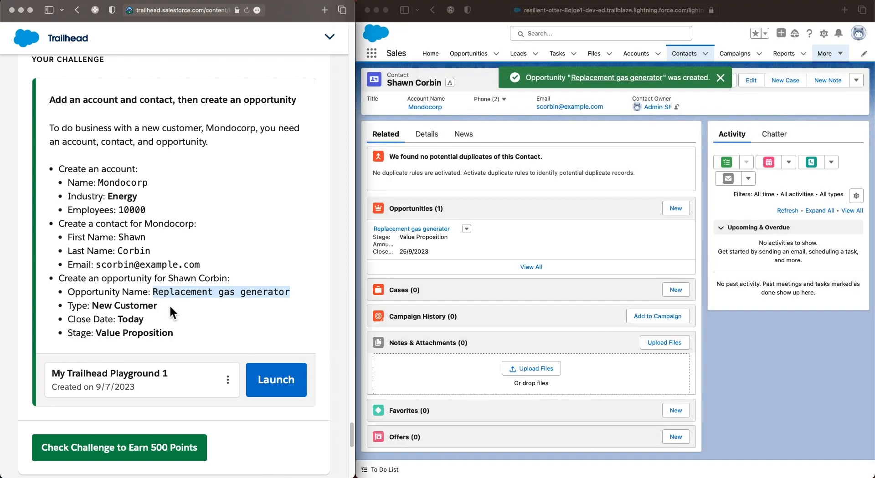
pyautogui.click(64, 286)
pyautogui.moveTo(59, 279); pyautogui.dragTo(184, 334)
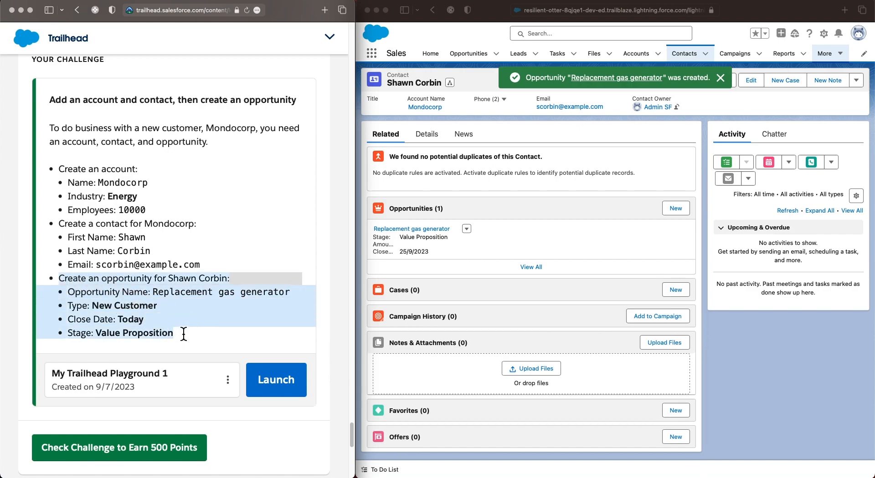
pyautogui.click(183, 334)
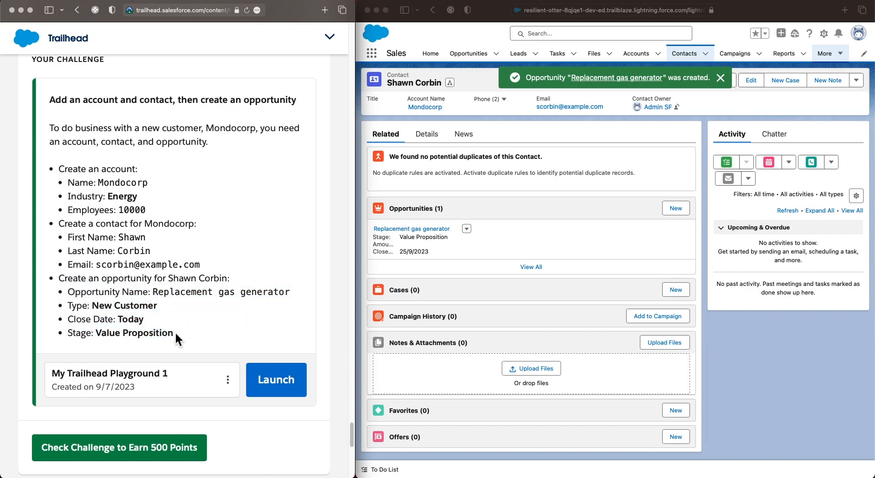
pyautogui.click(136, 456)
pyautogui.moveTo(355, 310); pyautogui.dragTo(478, 293)
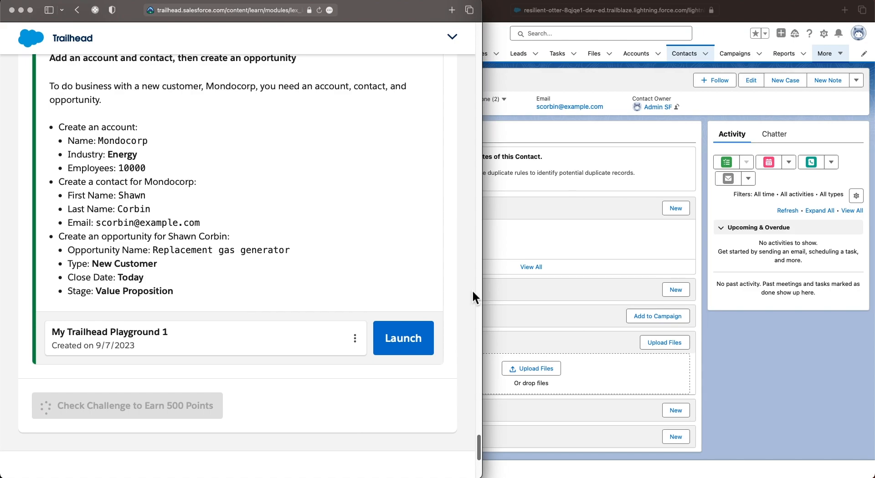